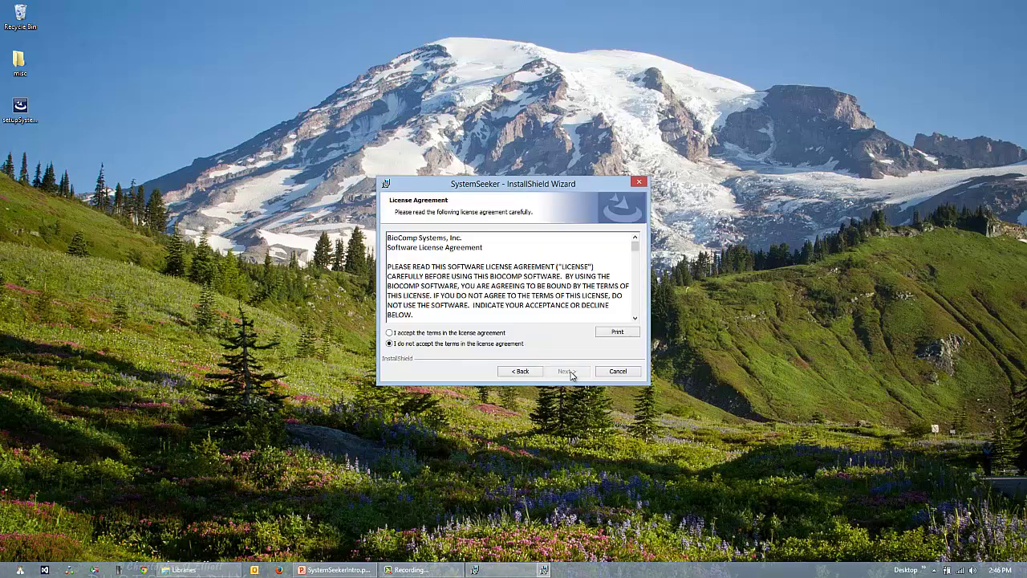
Accept the license agreement, install SystemSeeker to the default destination folder and finish the installation.
left_click(439, 334)
left_click(567, 371)
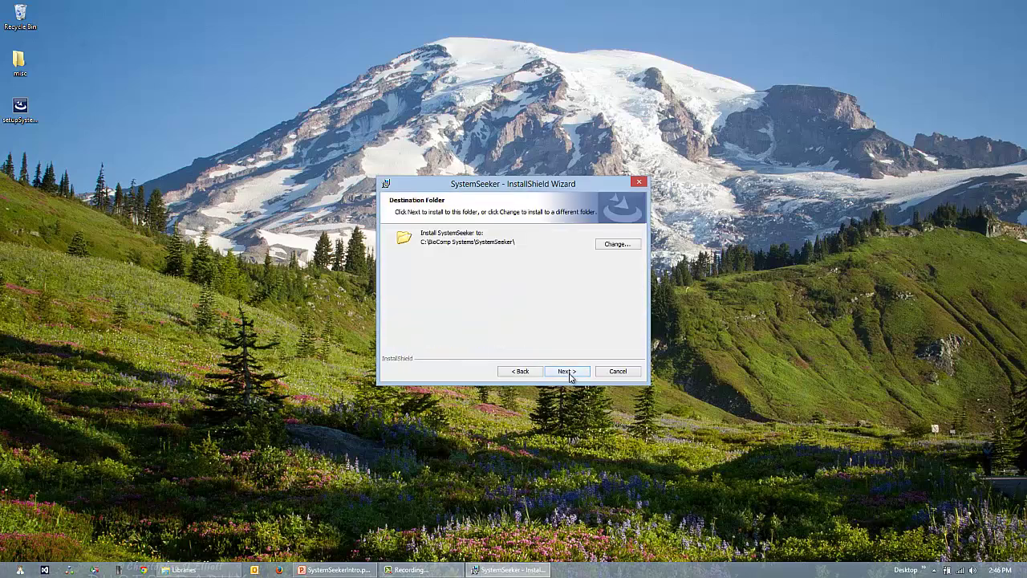
left_click(568, 373)
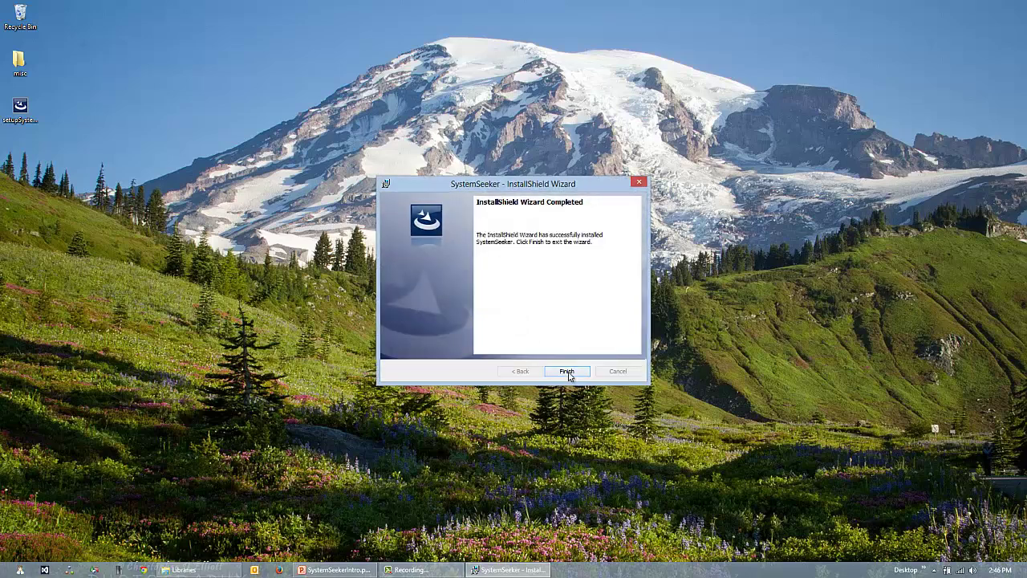
left_click(567, 371)
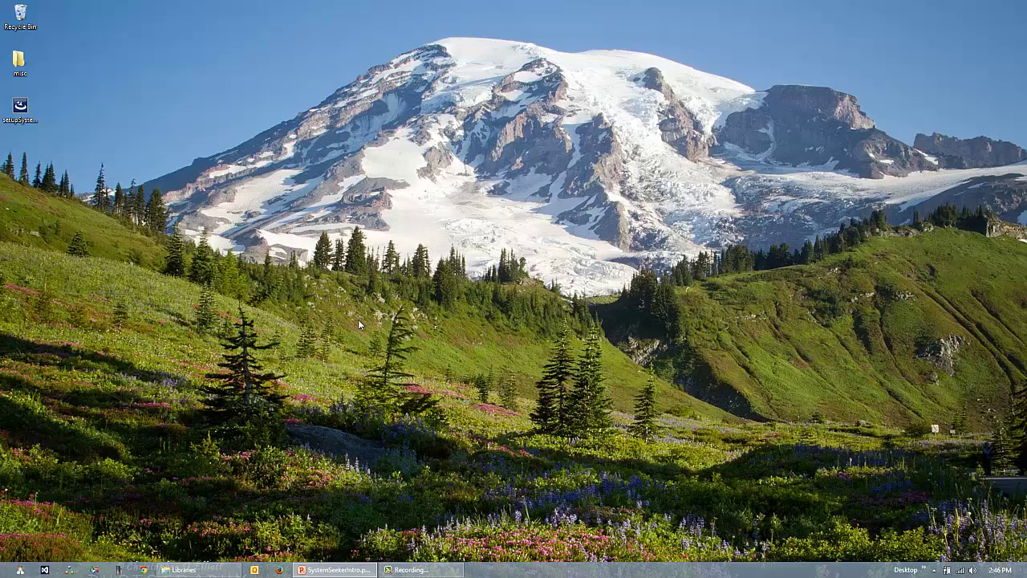
Open the VSTemplates folder inside BioComp Systems\SystemSeeker on the C: drive.
left_click(184, 569)
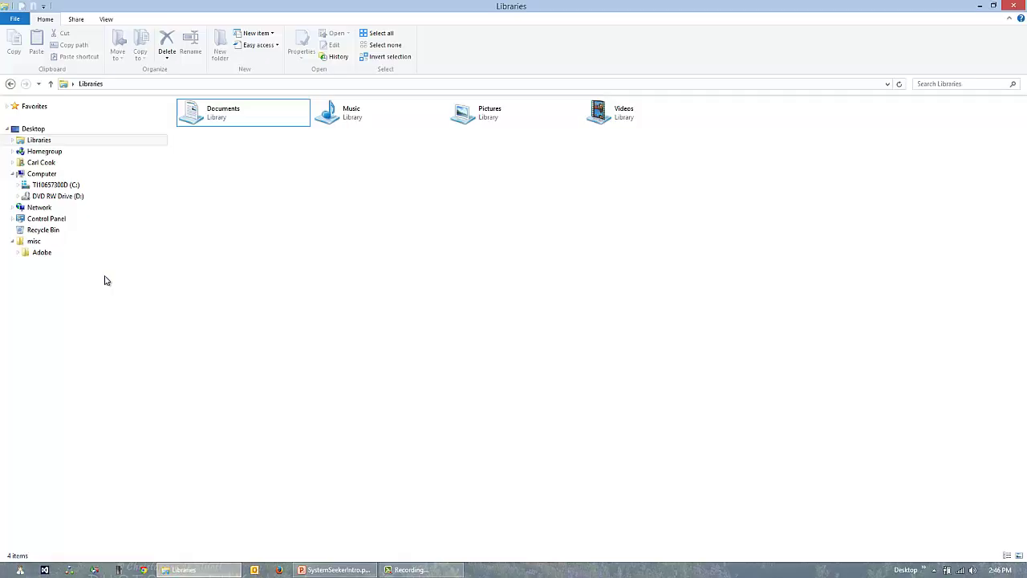
left_click(57, 185)
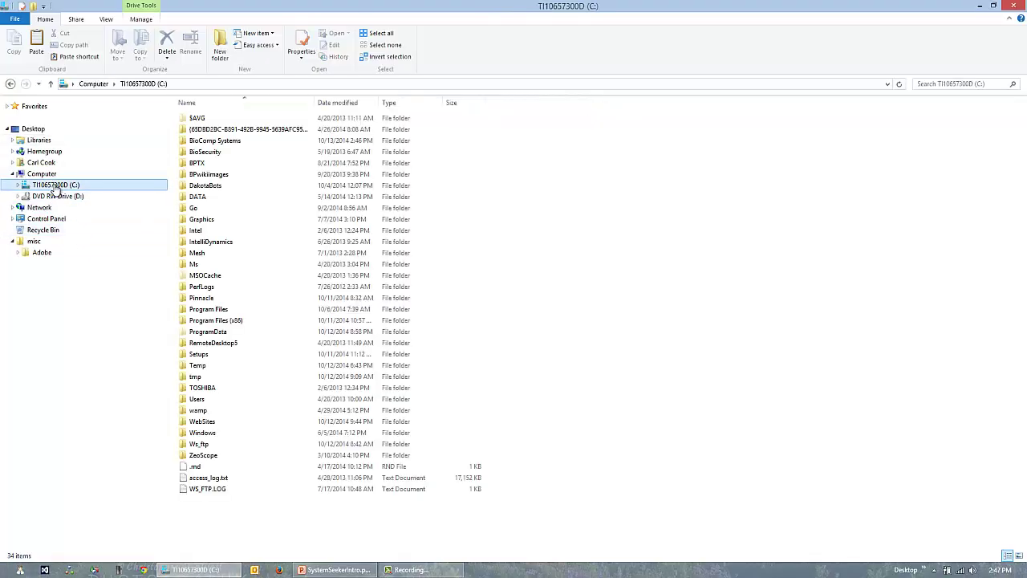
double_click(203, 140)
left_click(196, 122)
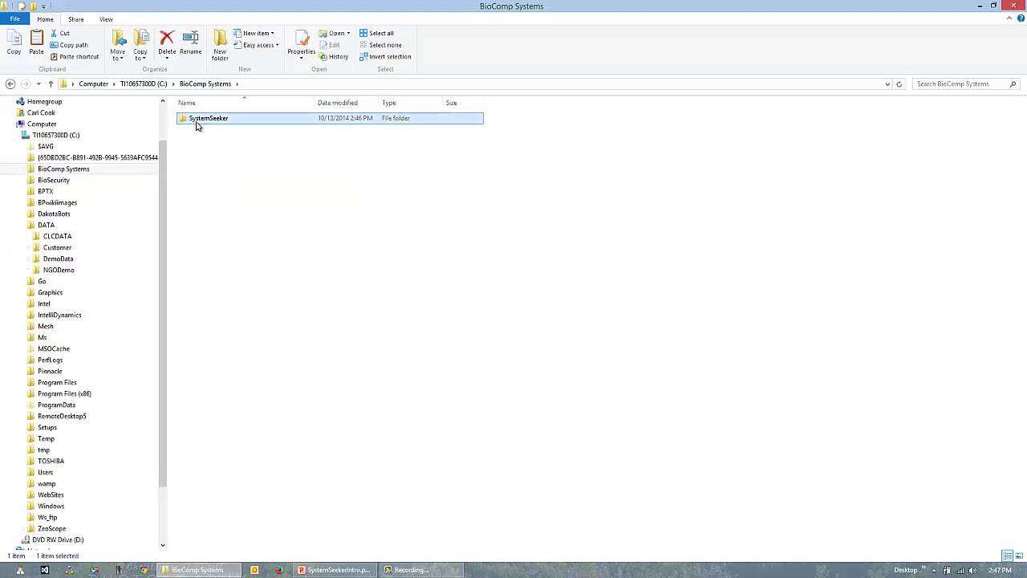
double_click(196, 122)
left_click(198, 152)
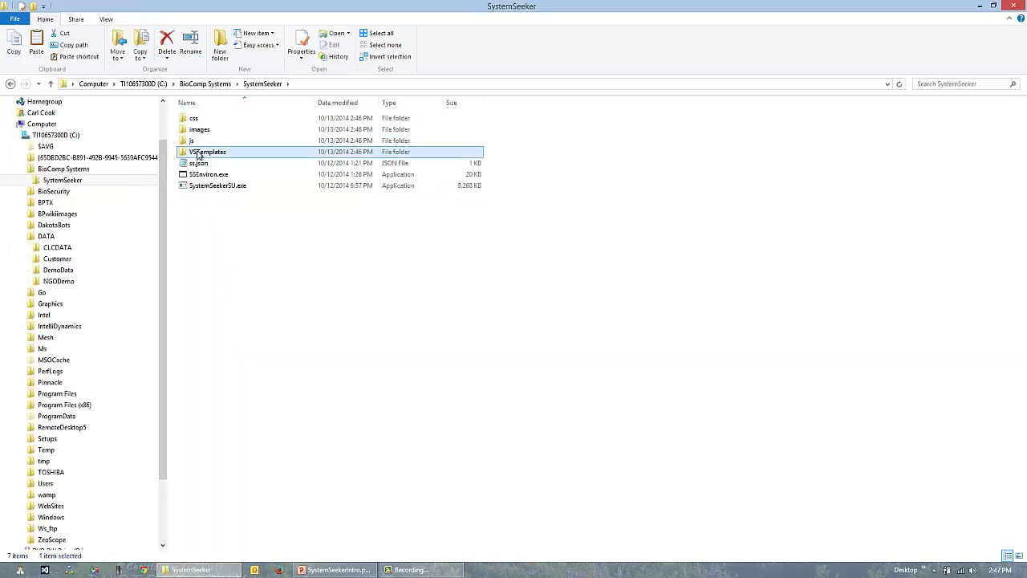
double_click(198, 155)
Copy CSharpDakota3Bot.zip and VBDakota3Bot.zip into the ProjectTemplates folder under Visual Studio 2012 Templates in My Documents.
left_click(215, 118)
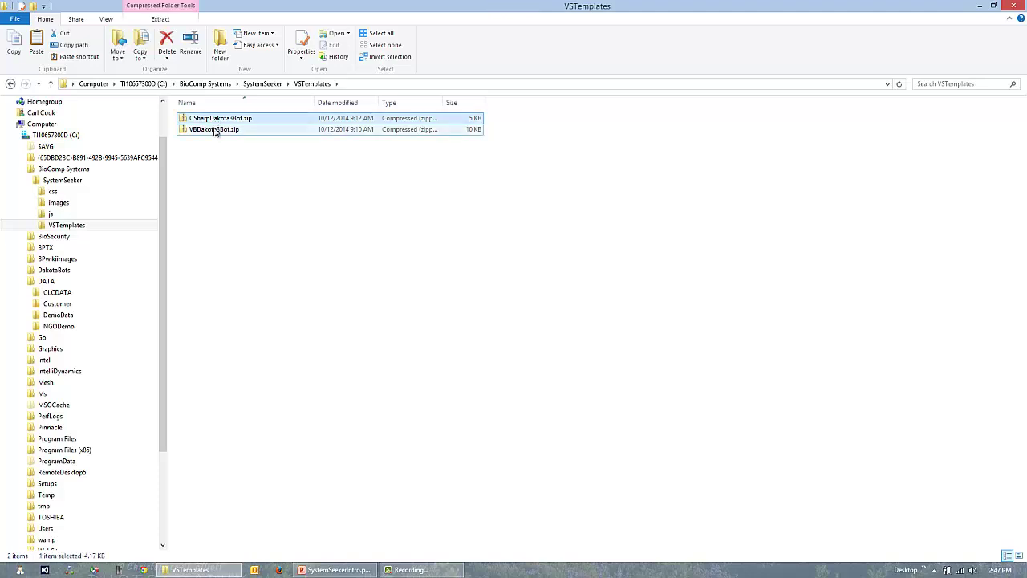
left_click(214, 129, "ctrl")
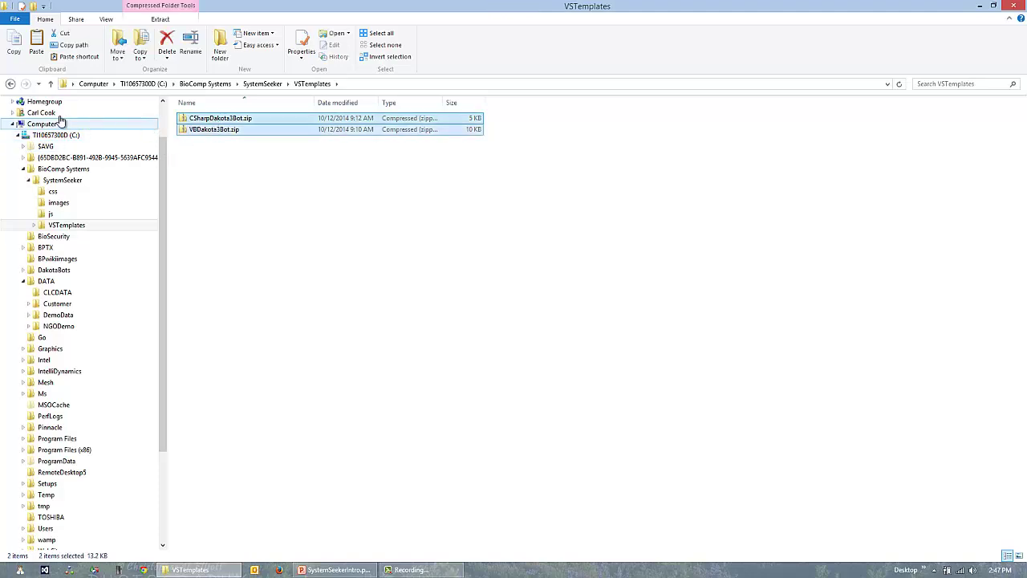
scroll(48, 128, "up", 2)
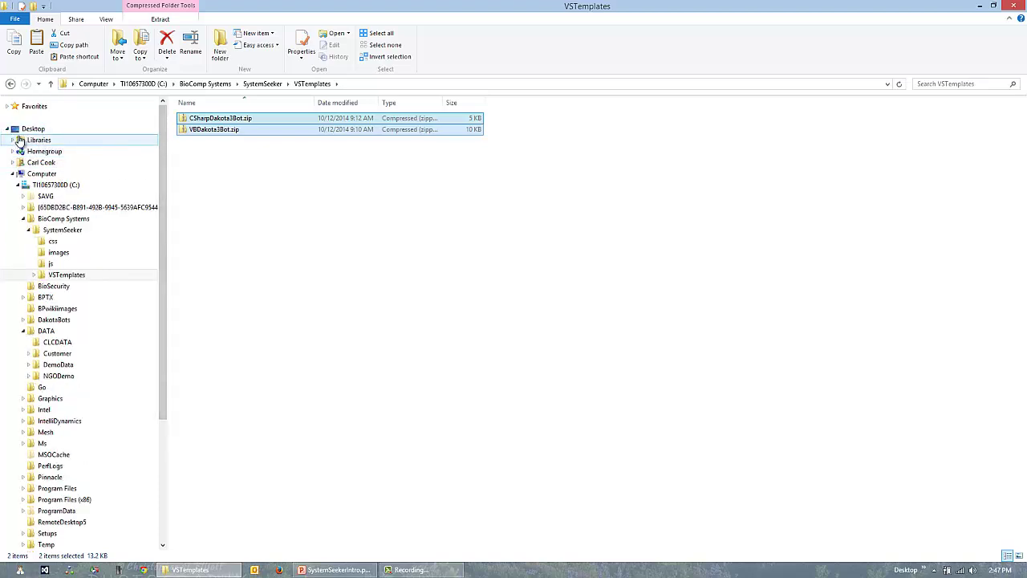
left_click(13, 140)
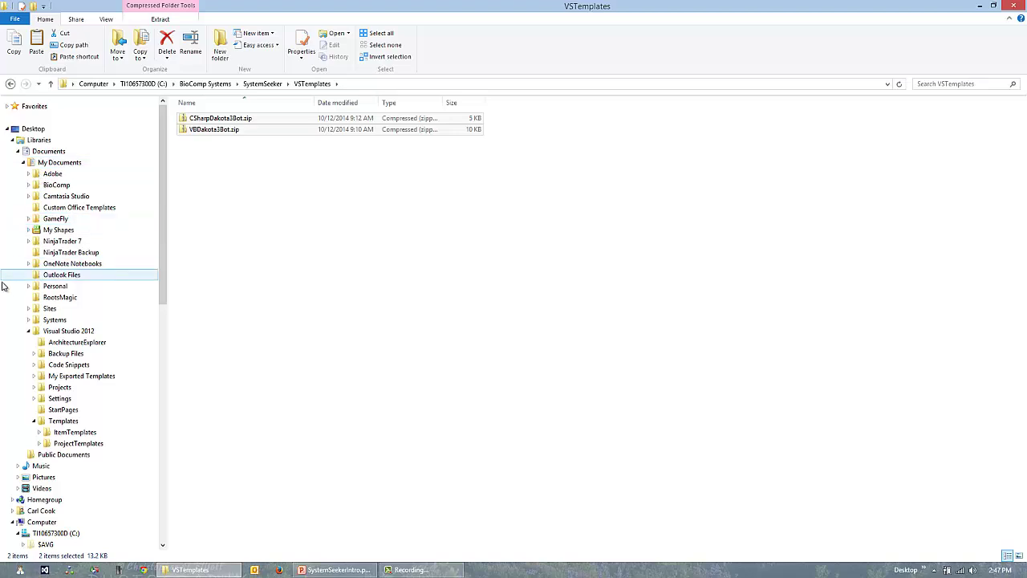
left_click(84, 445)
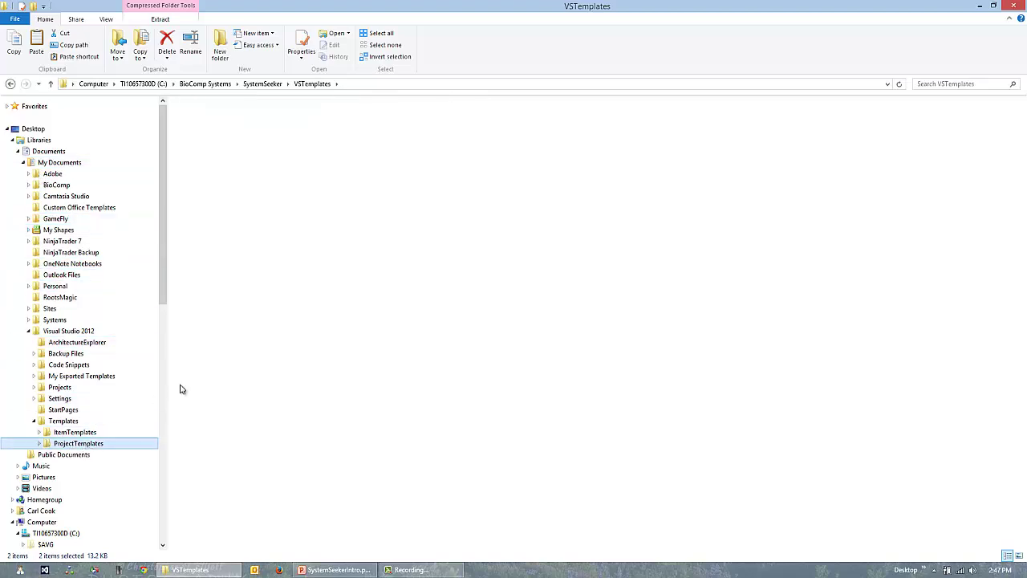
left_click(267, 314)
key("ctrl+v")
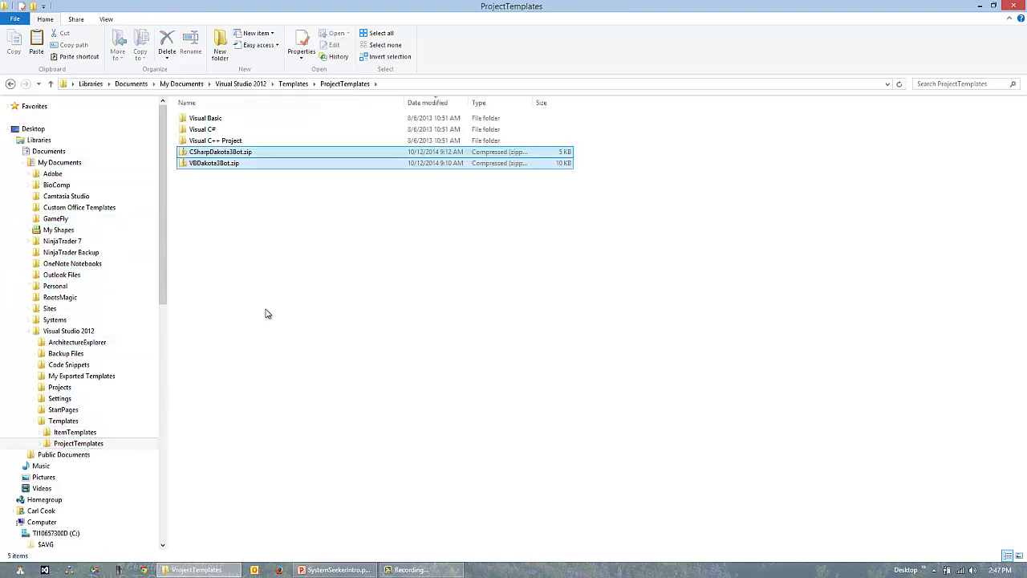
left_click(267, 314)
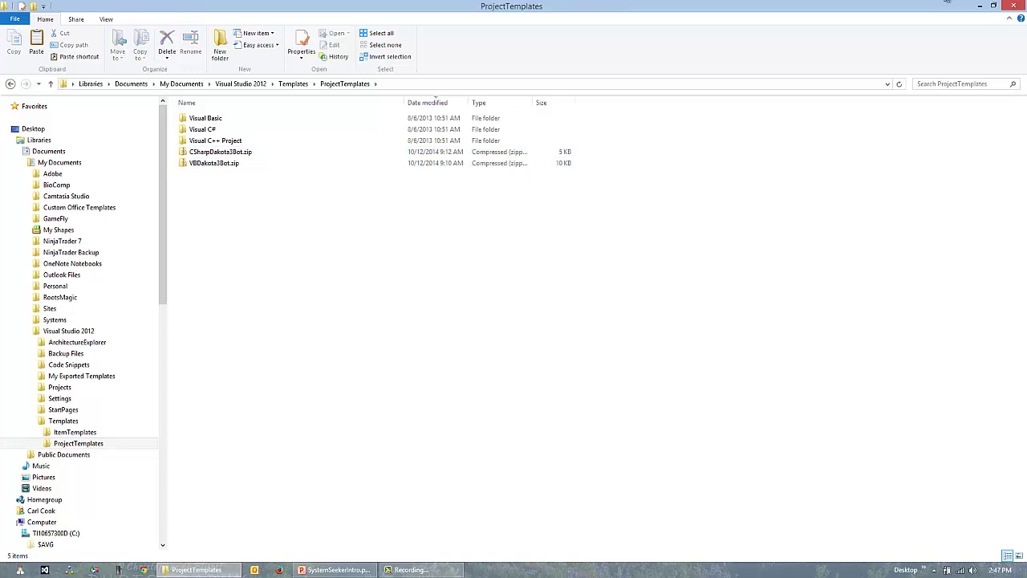
left_click(975, 7)
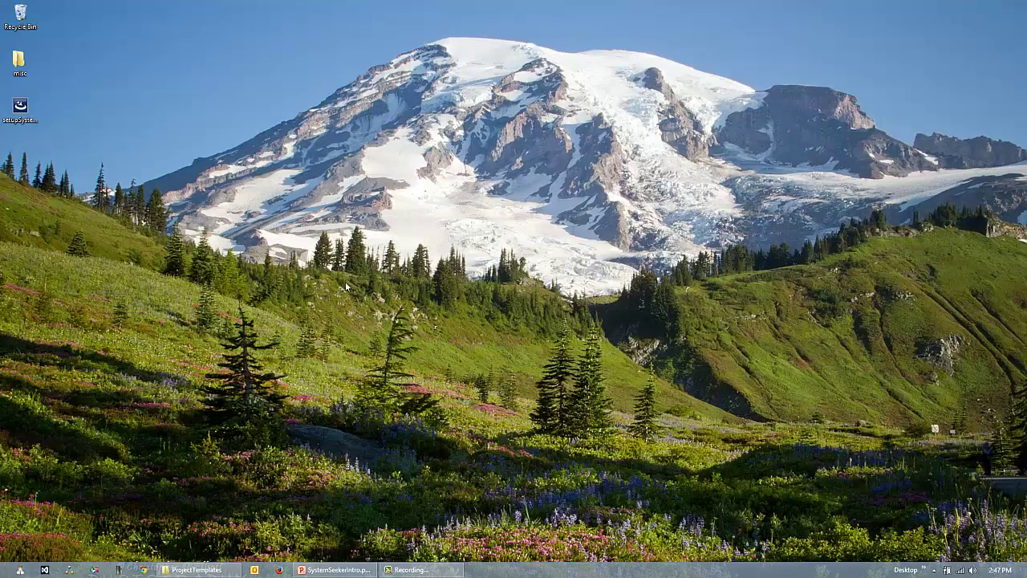
Launch SystemSeeker from the Start screen and minimize its console window.
left_click(7, 572)
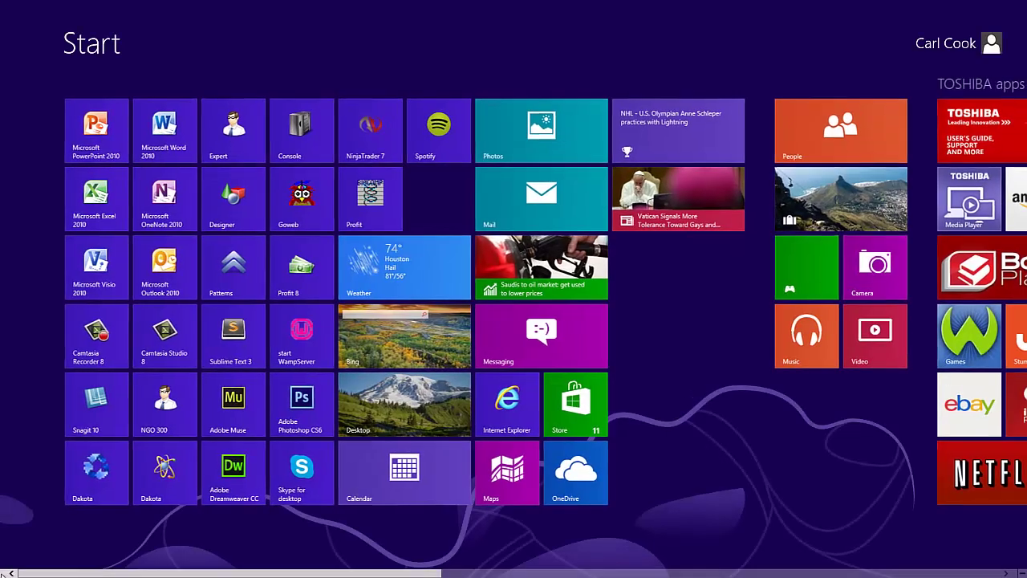
left_click(973, 574)
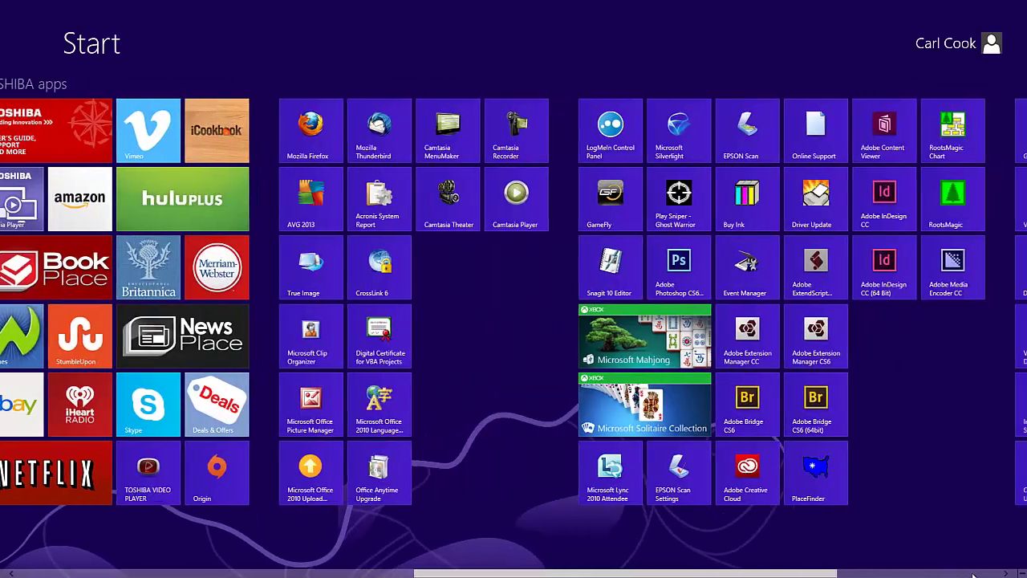
left_click(974, 573)
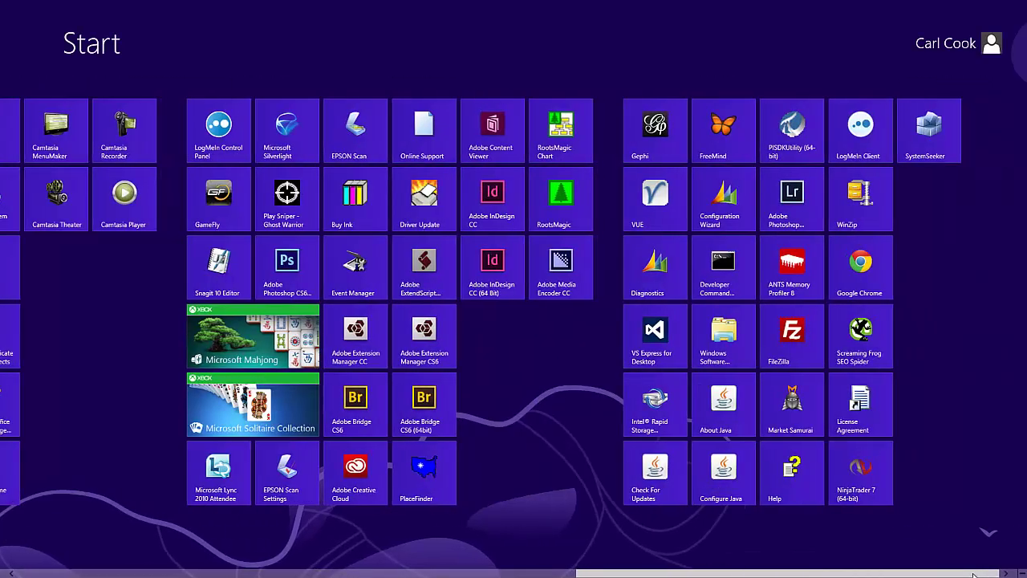
left_click(930, 137)
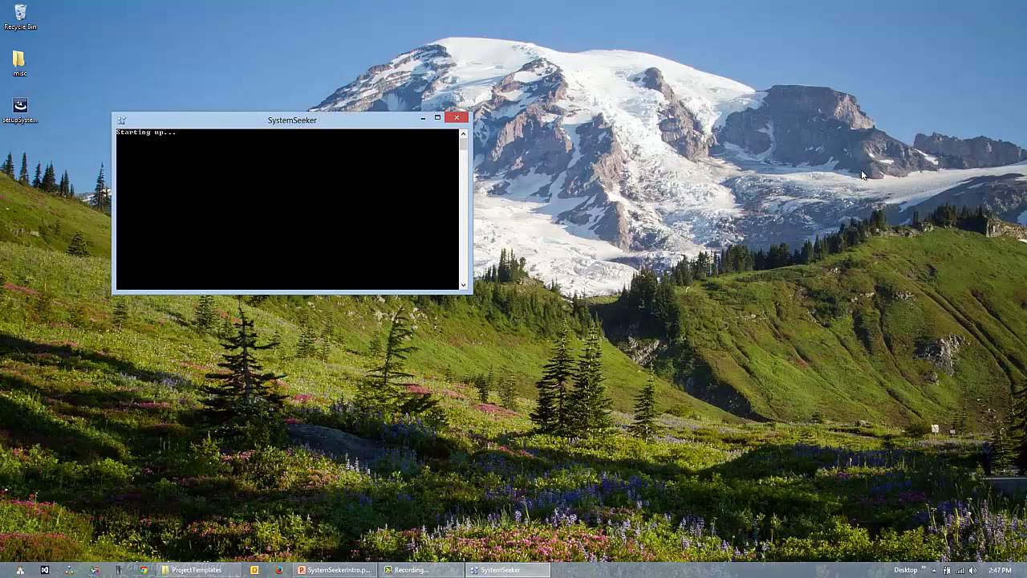
left_click(423, 119)
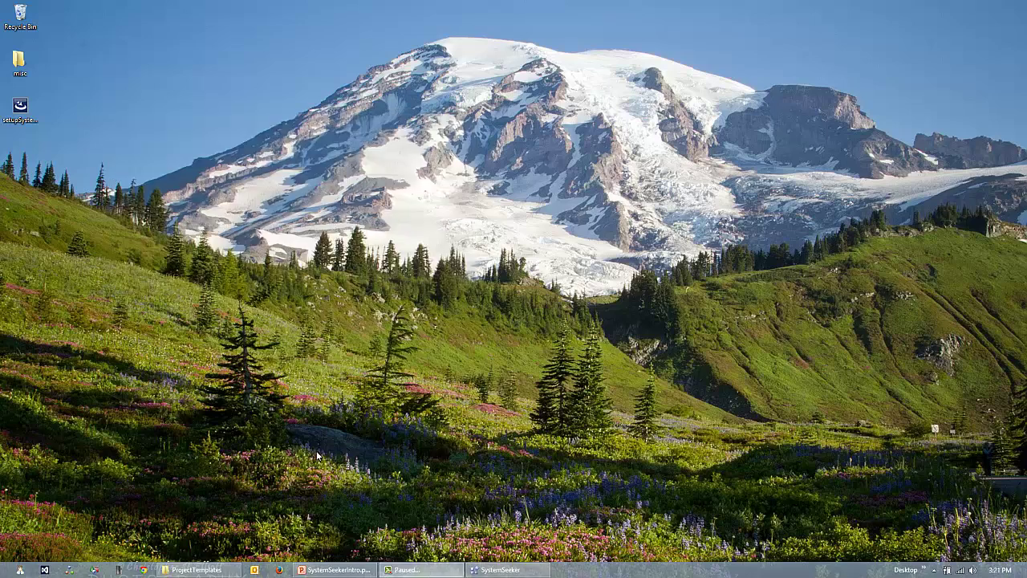
Switch to Firefox and open the System Seeker Activation page at localhost:8056.
left_click(278, 570)
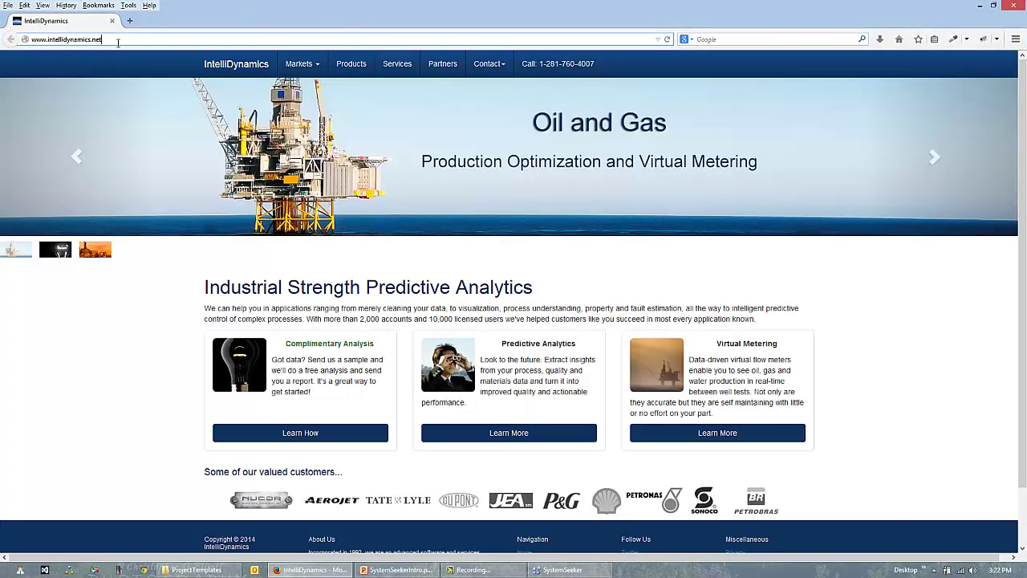
left_click(118, 39)
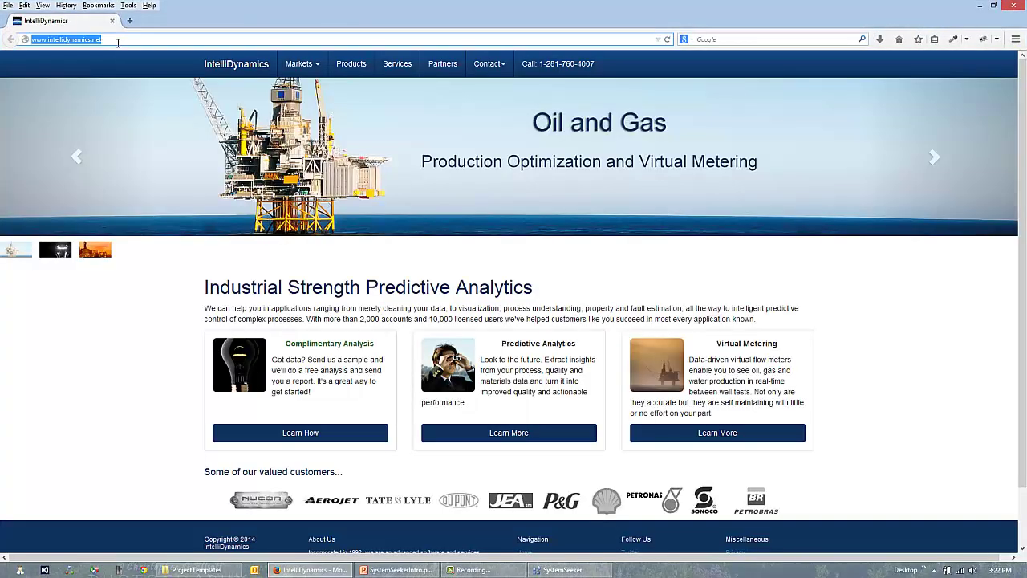
type("localhost/")
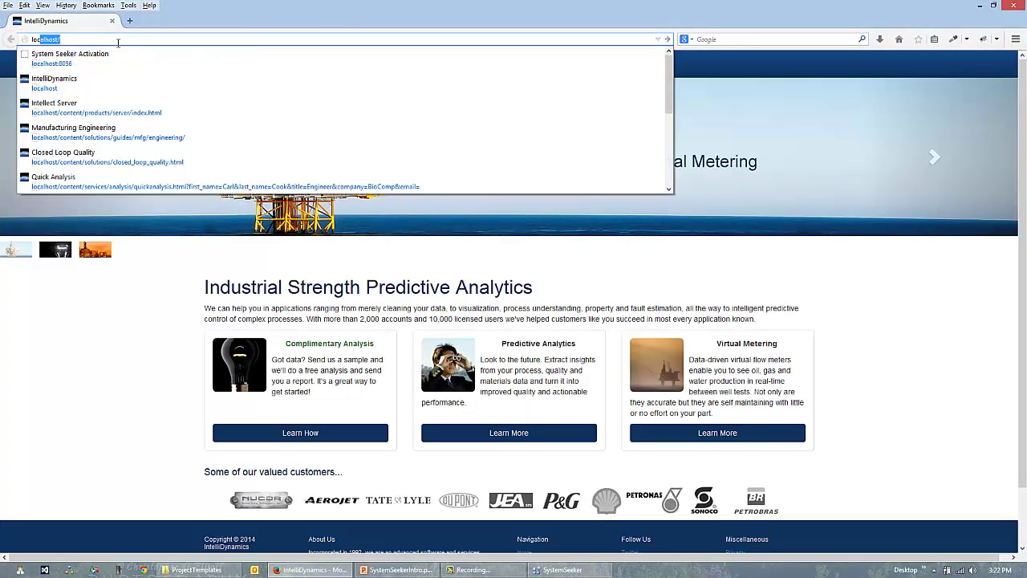
left_click(104, 65)
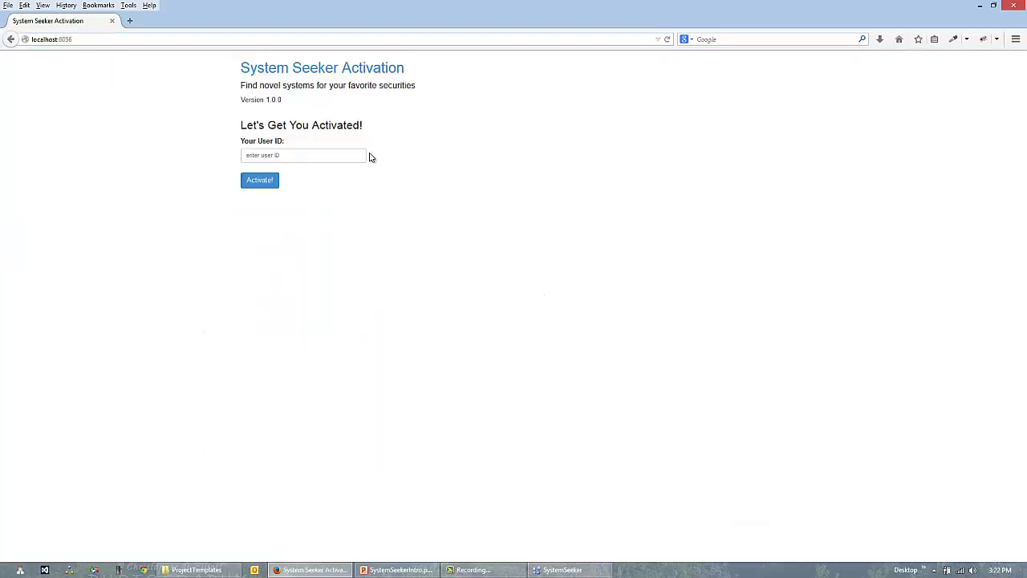
Fill in the user ID on the activation page and activate System Seeker.
left_click(340, 156)
left_click(332, 158)
left_click(314, 169)
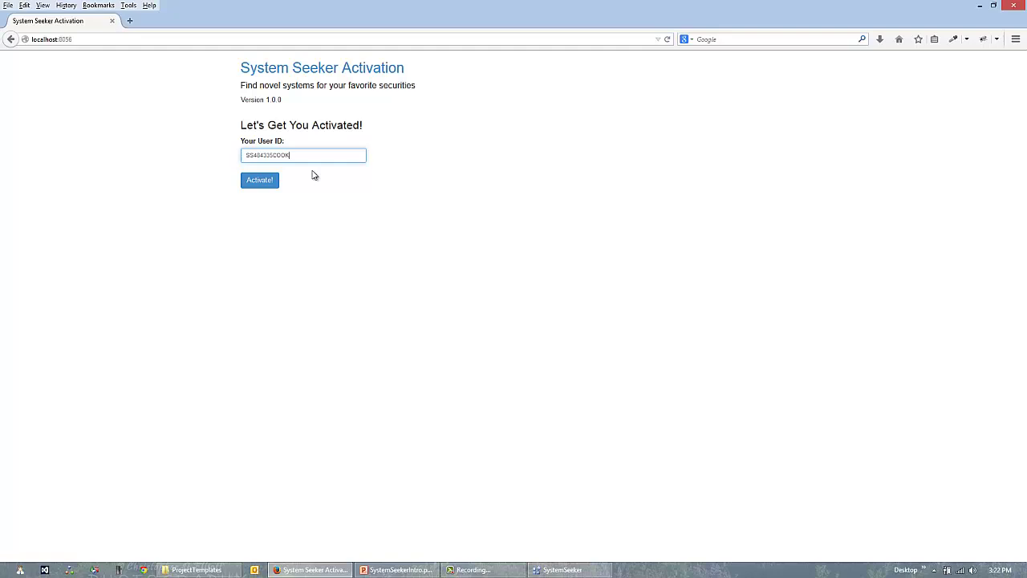
left_click(259, 180)
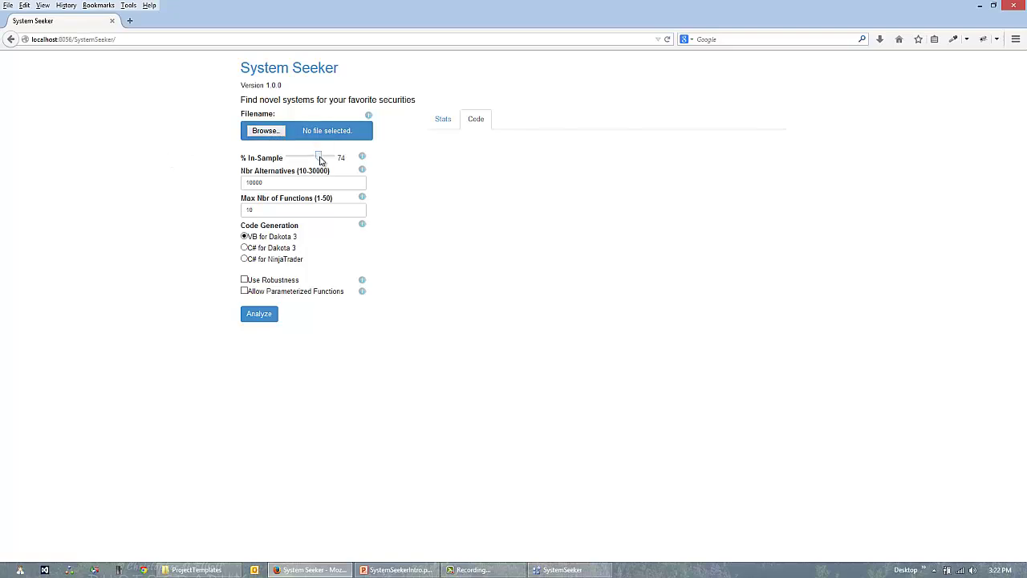
Set the in-sample percentage for the analysis to 80.
left_click_drag(320, 159, 324, 160)
left_click(274, 184)
left_click(250, 210)
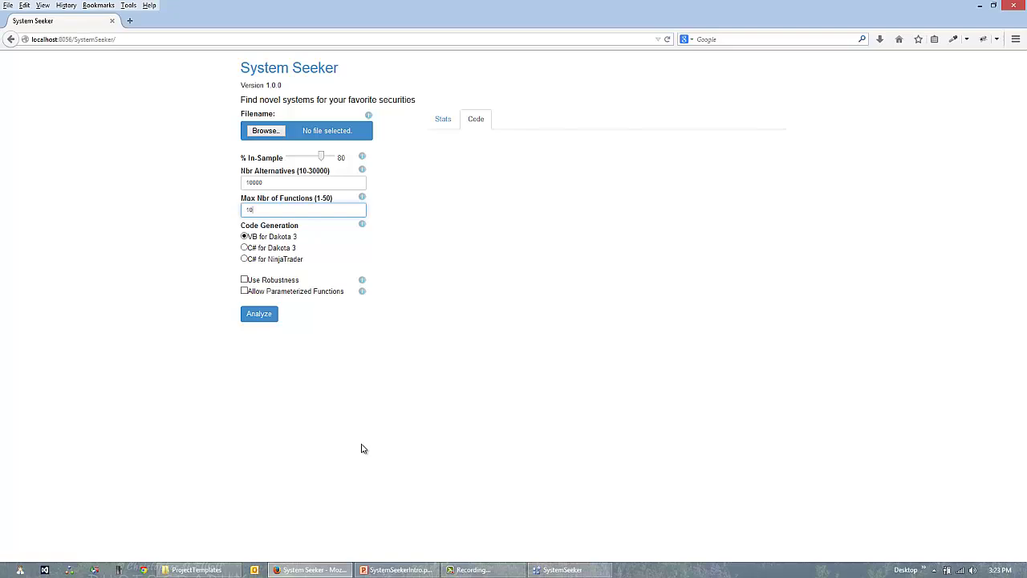
double_click(299, 294)
left_click(317, 380)
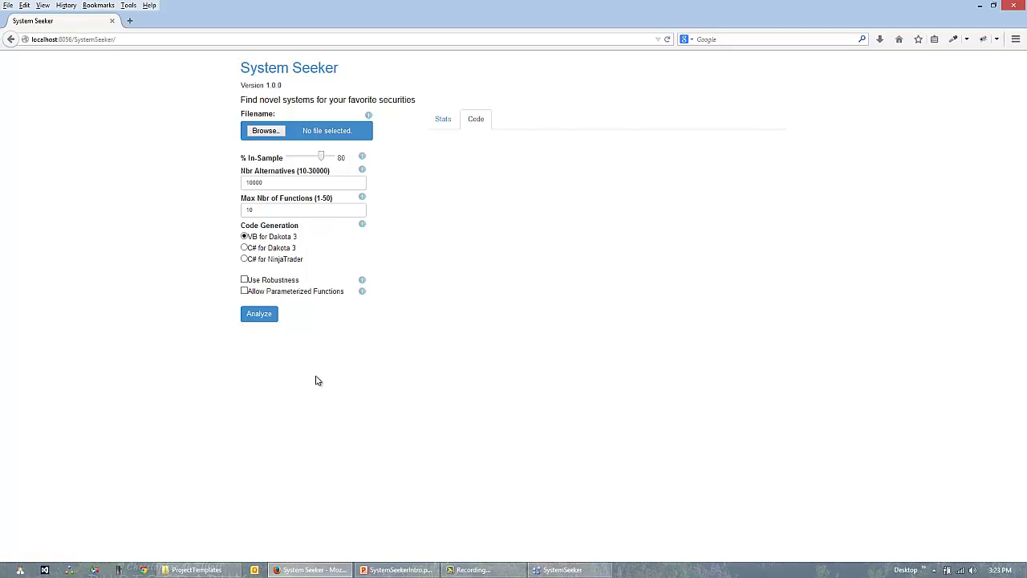
Check the help on the supported file format and select SP_NON10yrs.csv from the DemoData folder as the input file.
left_click(368, 116)
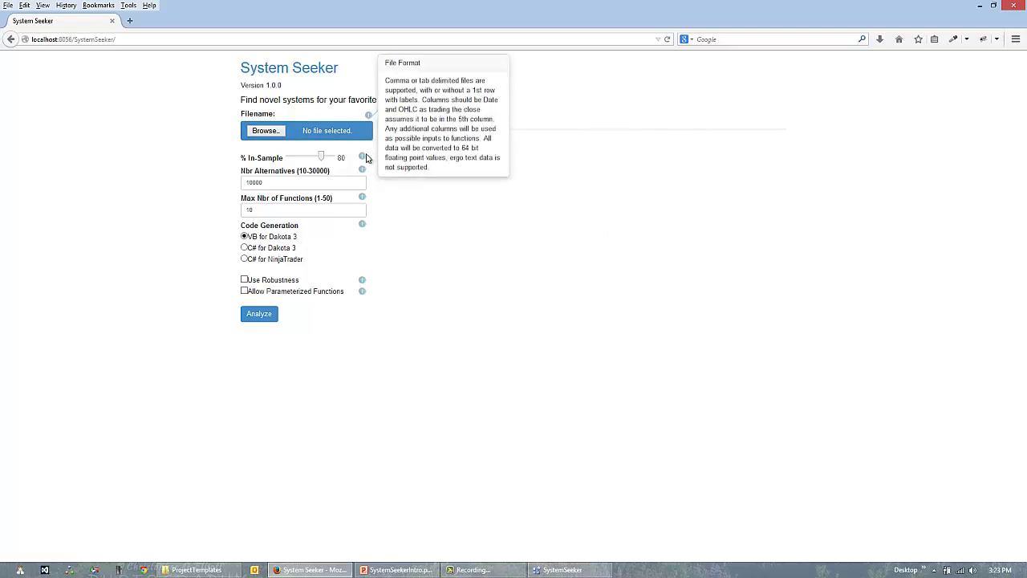
mouse_move(362, 197)
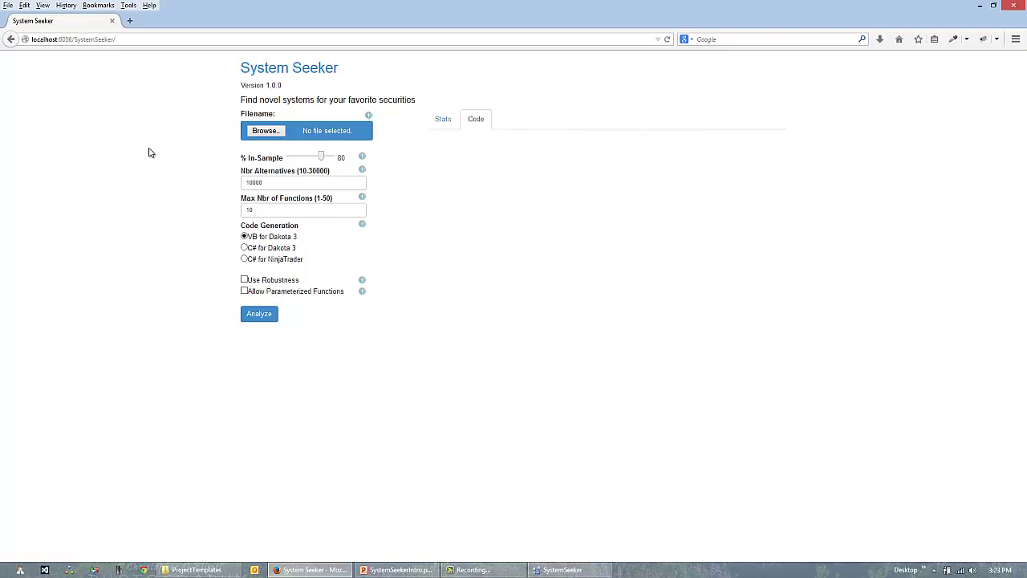
left_click(256, 132)
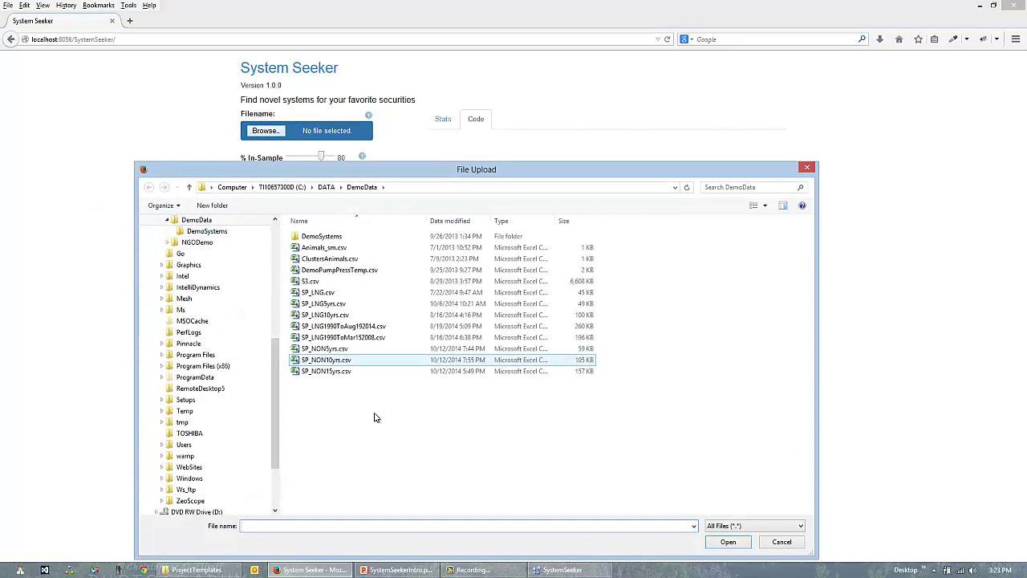
double_click(339, 361)
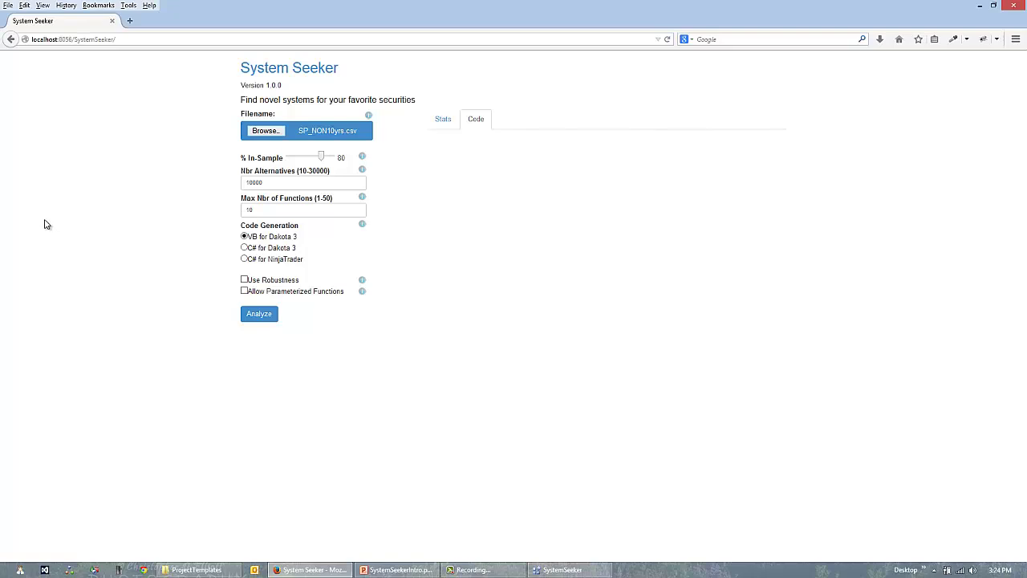
Run the analysis on the selected file and examine the in-sample and out-of-sample statistics.
left_click(263, 319)
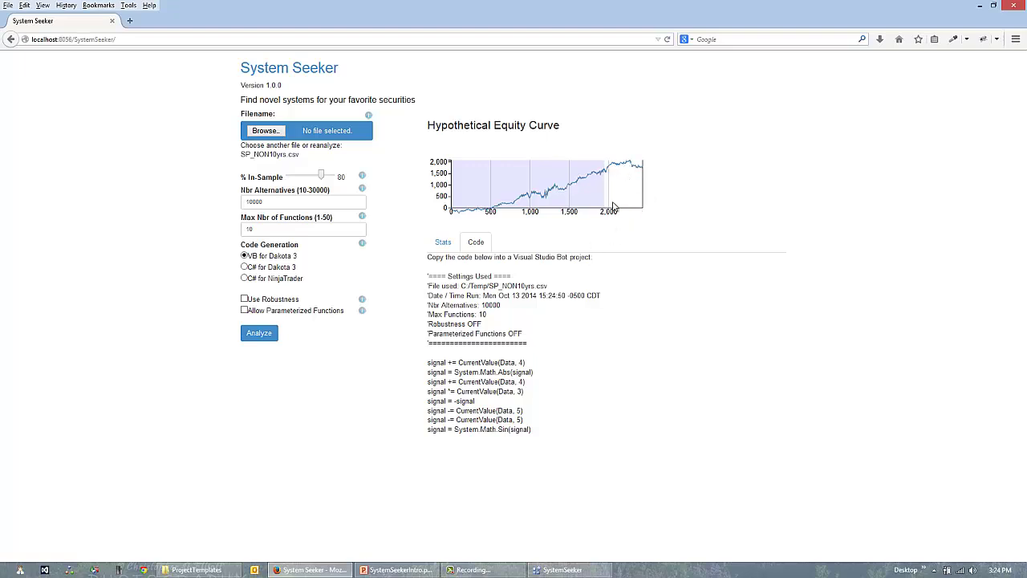
left_click(443, 243)
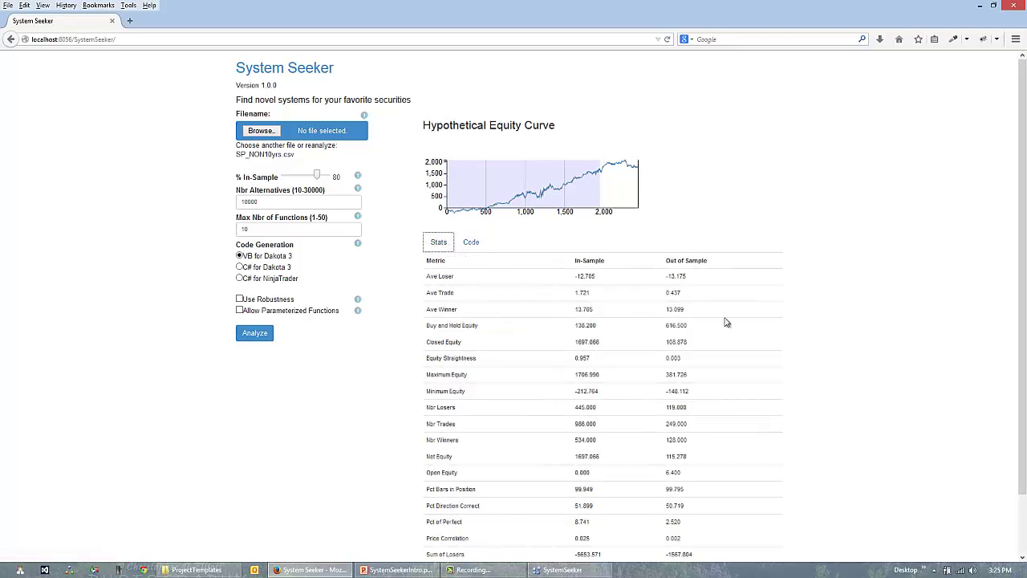
scroll(826, 328, "down", 2)
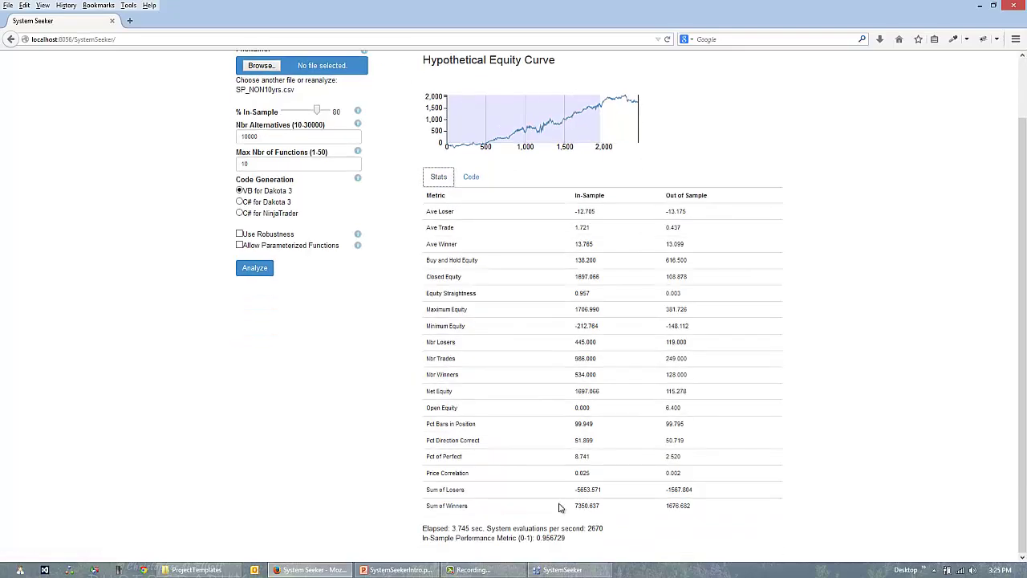
Examine the system evaluations per second, the in-sample performance metric and the in-sample equity straightness in the analysis results.
left_click_drag(486, 528, 605, 536)
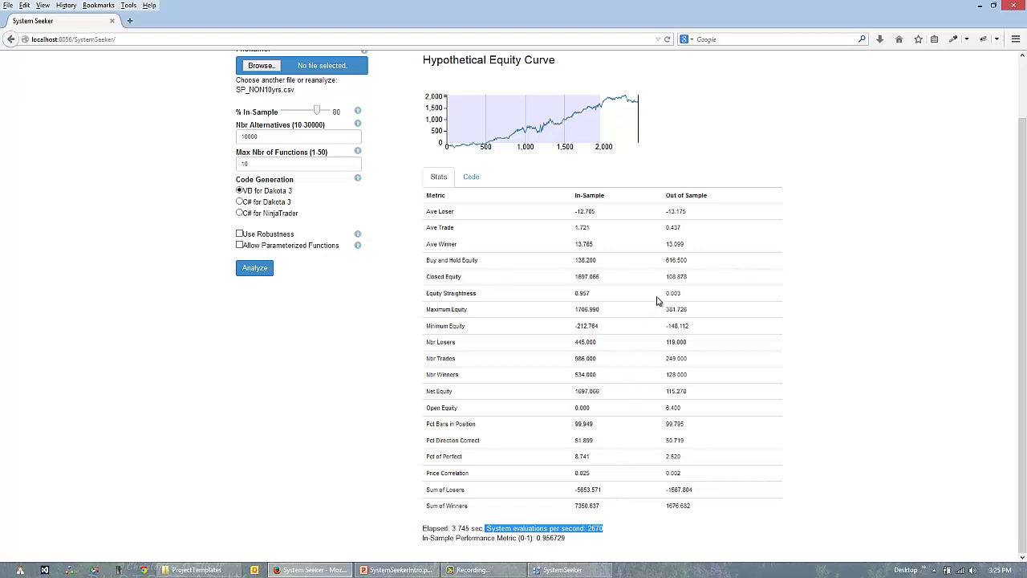
double_click(552, 540)
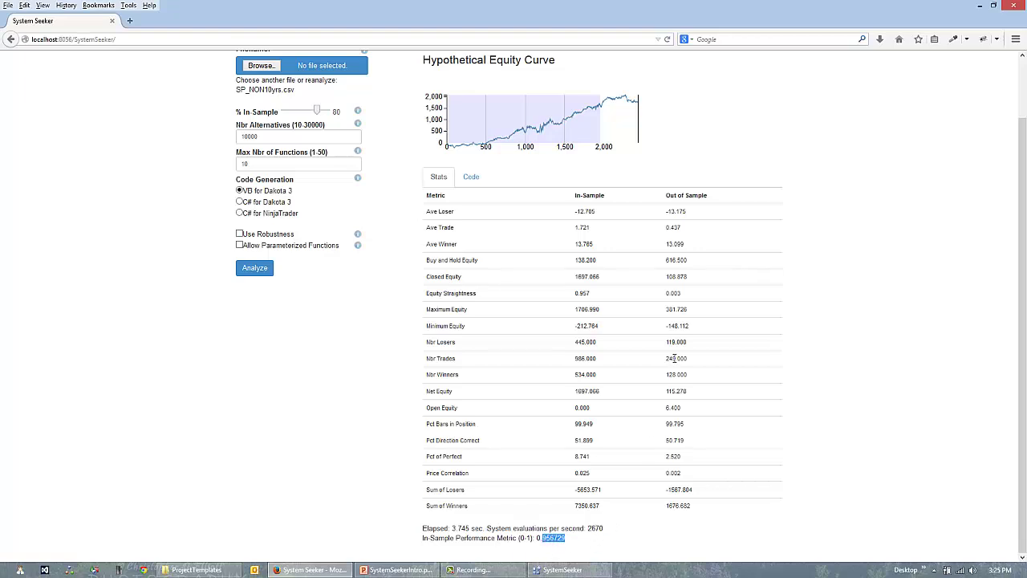
double_click(584, 293)
left_click(618, 311)
scroll(622, 244, "up", 2)
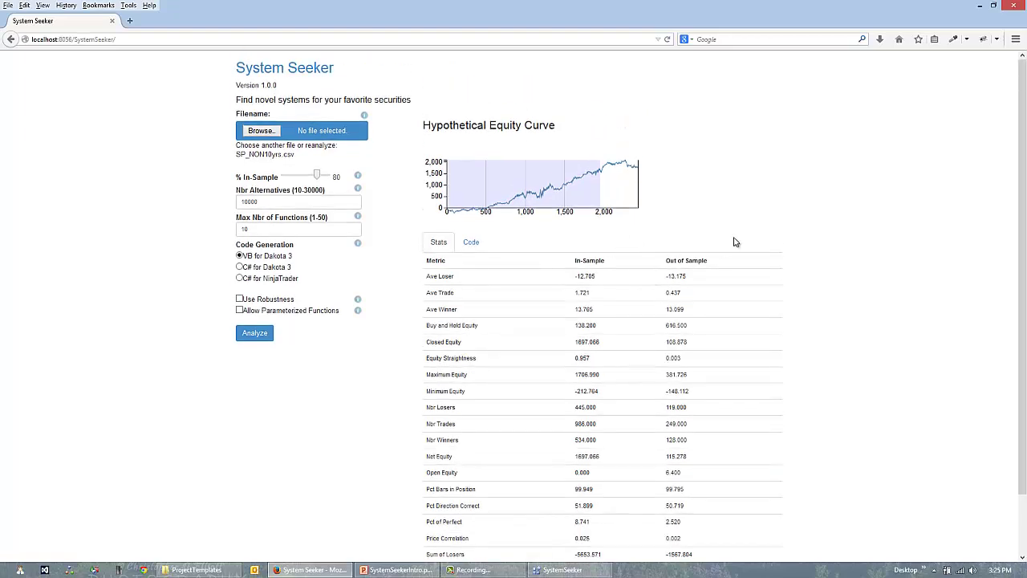
Show the generated VB code for the found system and highlight the whole listing, from the settings comments to the signal lines.
left_click(471, 242)
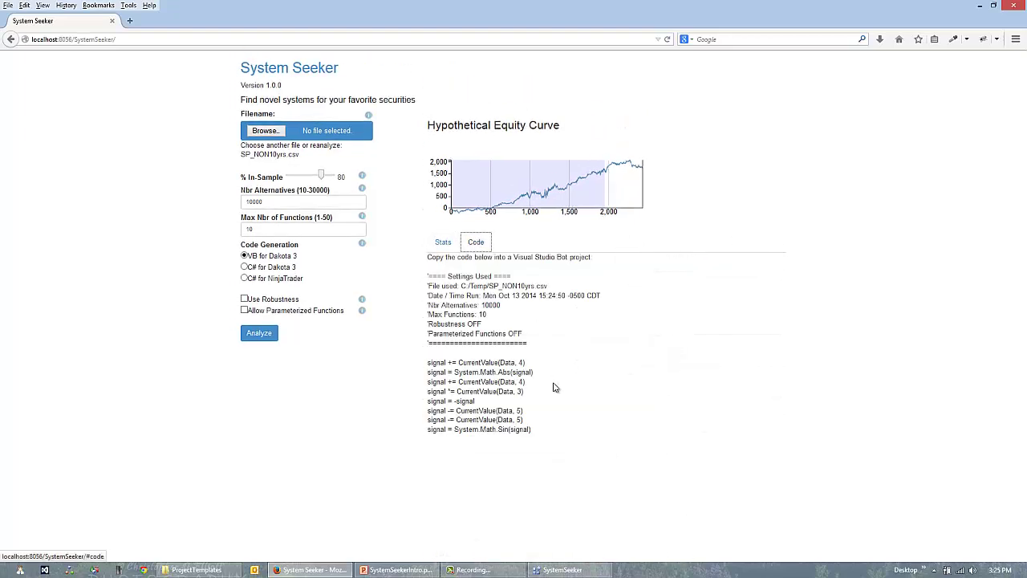
left_click(428, 278)
left_click_drag(429, 279, 569, 468)
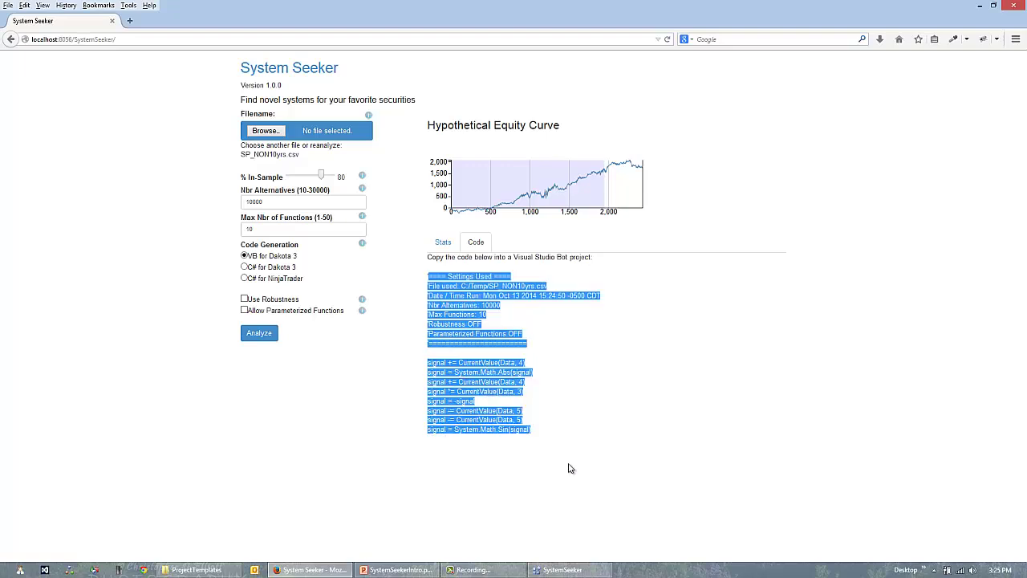
Rerun the analysis on SP_NON10yrs.csv twice and copy the complete generated code of the last system, including the settings comments.
left_click(268, 337)
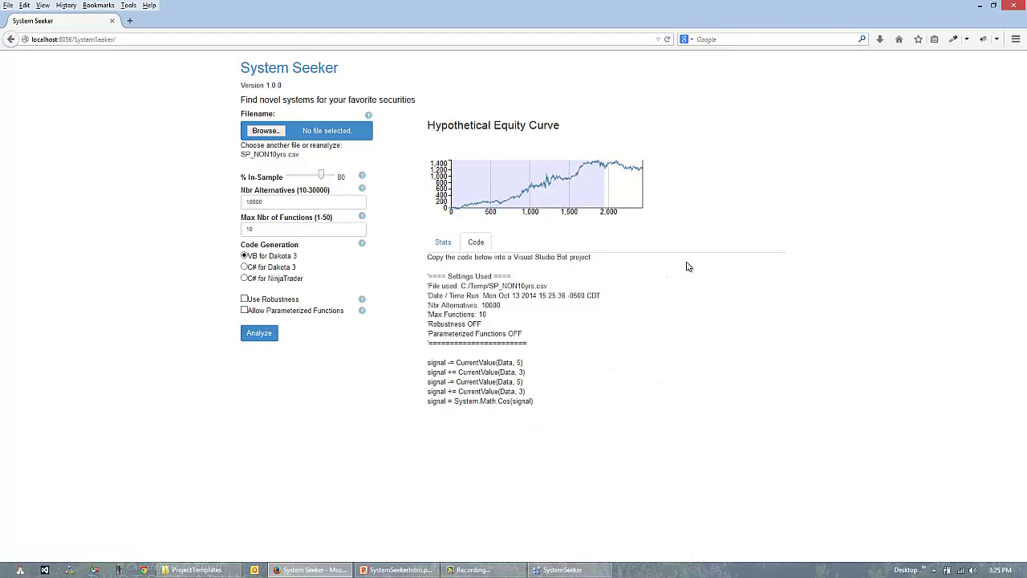
left_click(264, 329)
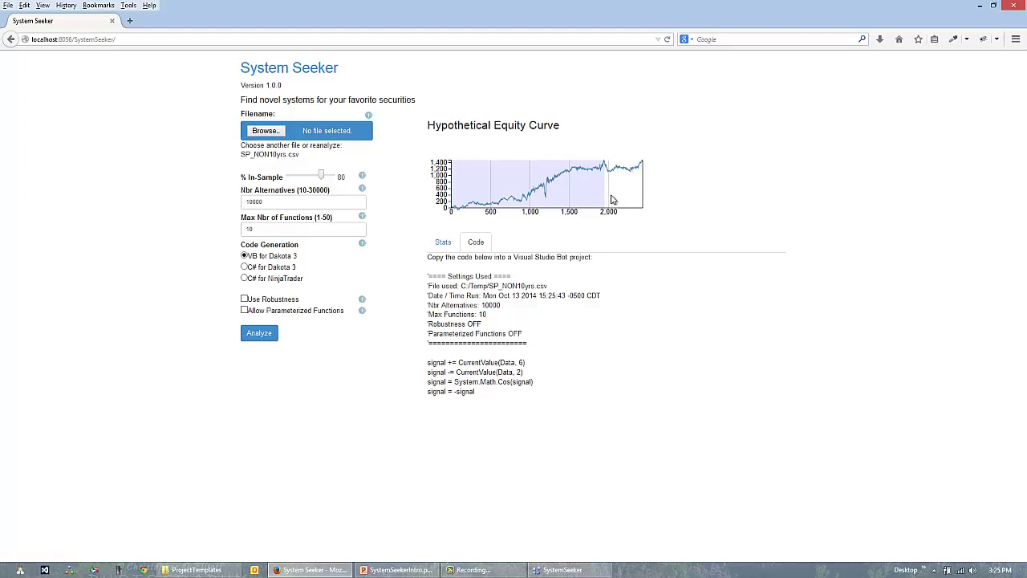
left_click_drag(427, 276, 574, 399)
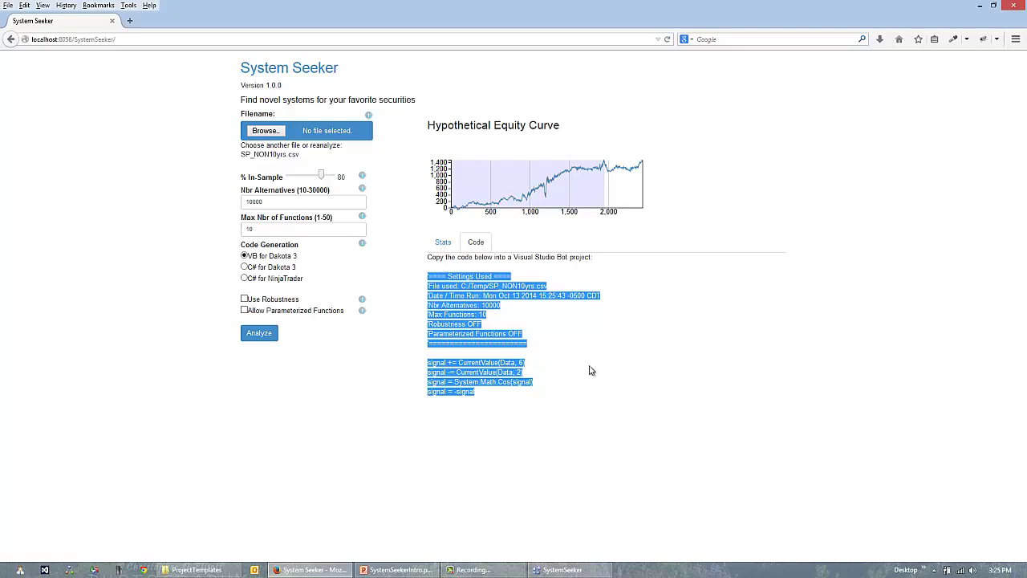
Switch to Visual Studio Express 2012 and create a Visual Basic project named VBDakota3Bot1 from the VBDakota3Bot template.
left_click(44, 570)
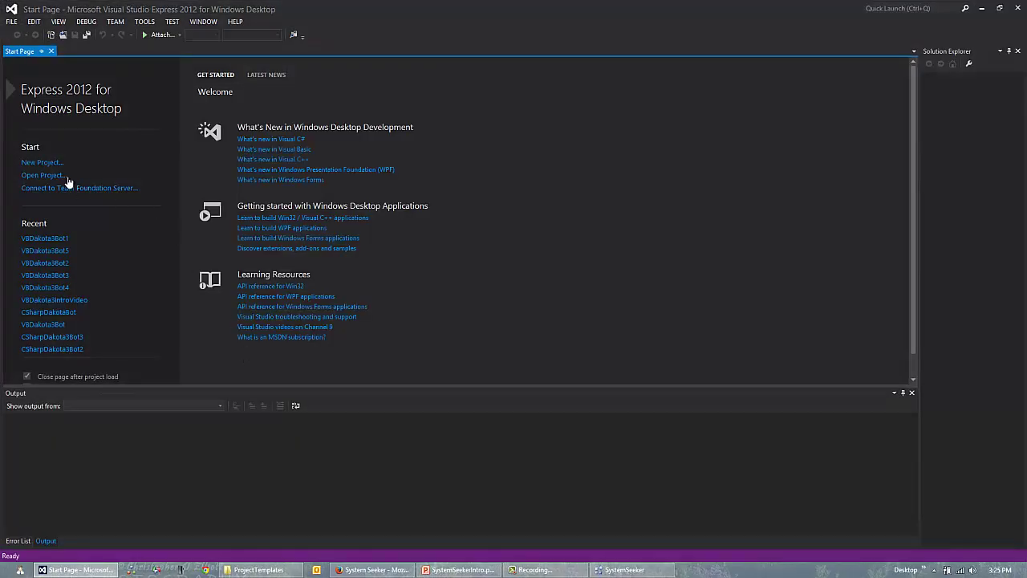
left_click(46, 163)
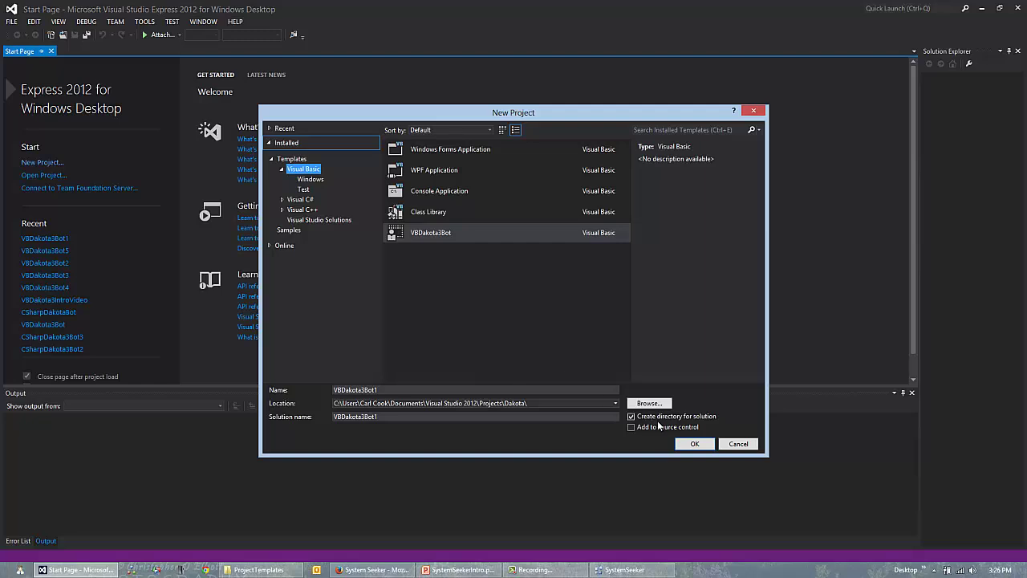
left_click(695, 444)
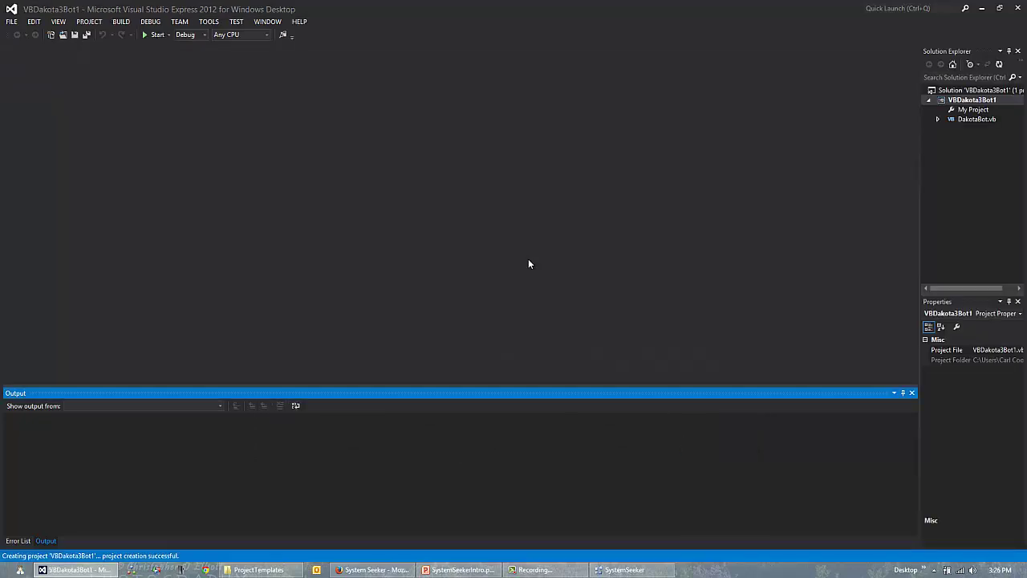
Open DakotaBot.vb and paste the copied System Seeker code below the "Put bot code here" comment in the CreateSignal function.
double_click(974, 118)
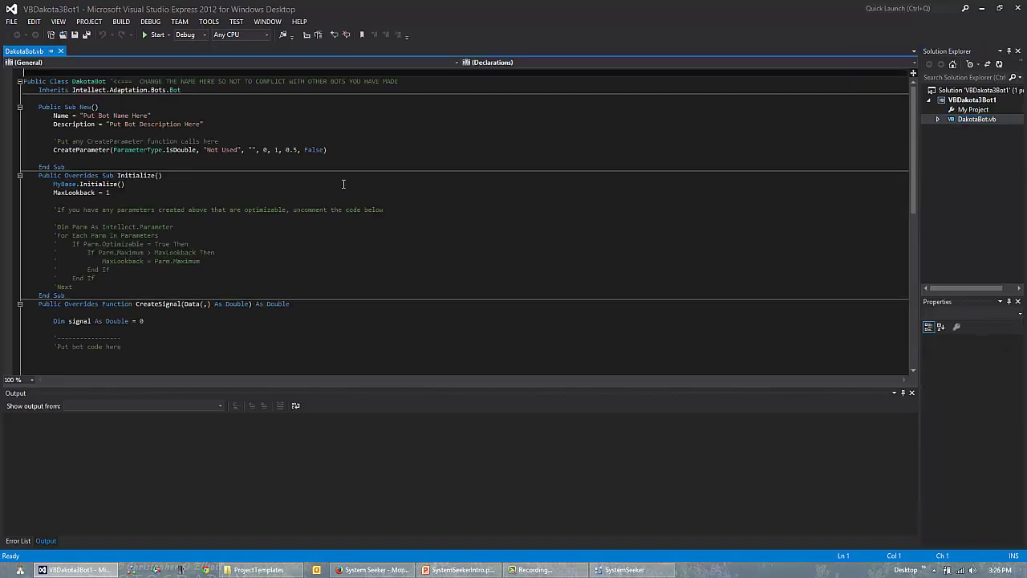
scroll(343, 184, "down", 3)
left_click(67, 287)
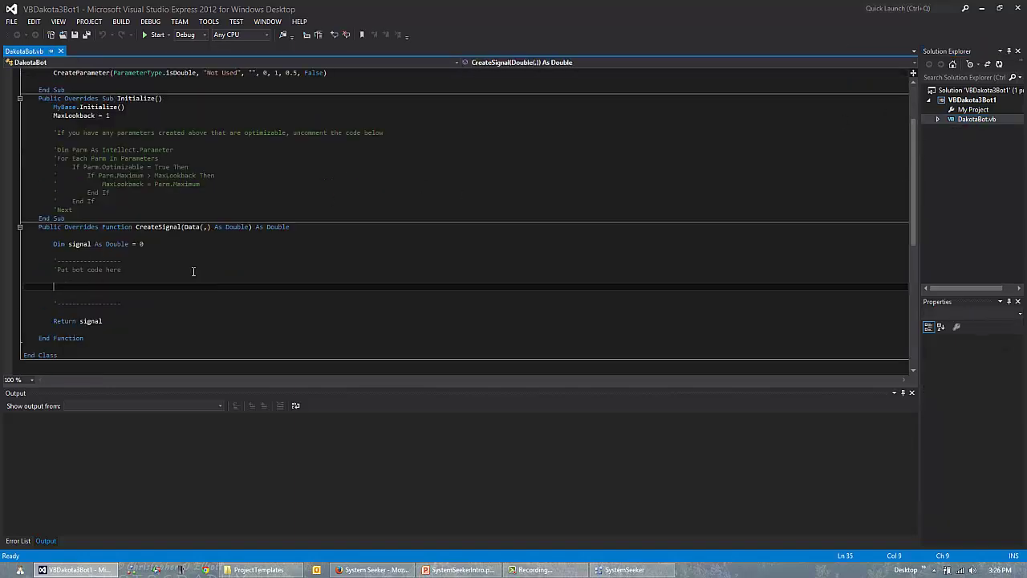
key("ctrl+v")
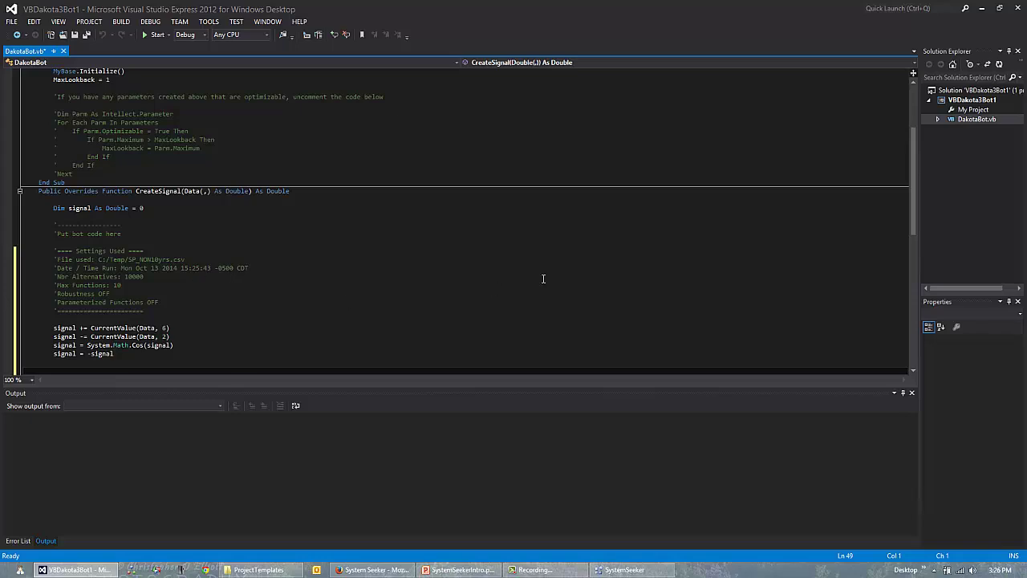
Build the VBDakota3Bot1 project from the solution tree.
left_click(974, 101)
right_click(974, 101)
left_click(835, 107)
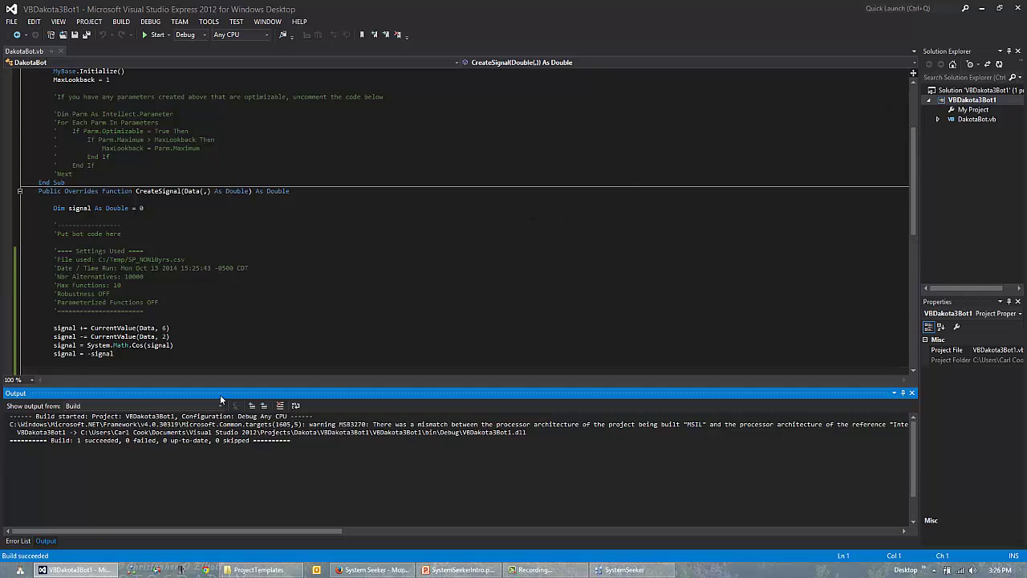
Switch to Dakota 3.4 and add the security S&P500, DAY-N (SP.NON) to the data to use.
left_click(133, 571)
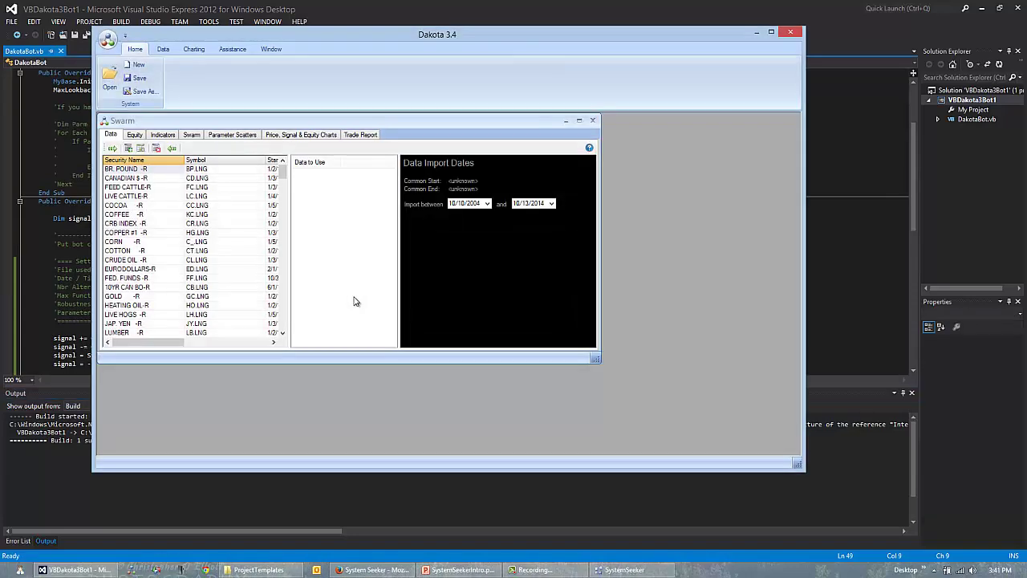
left_click(284, 195)
left_click(282, 221)
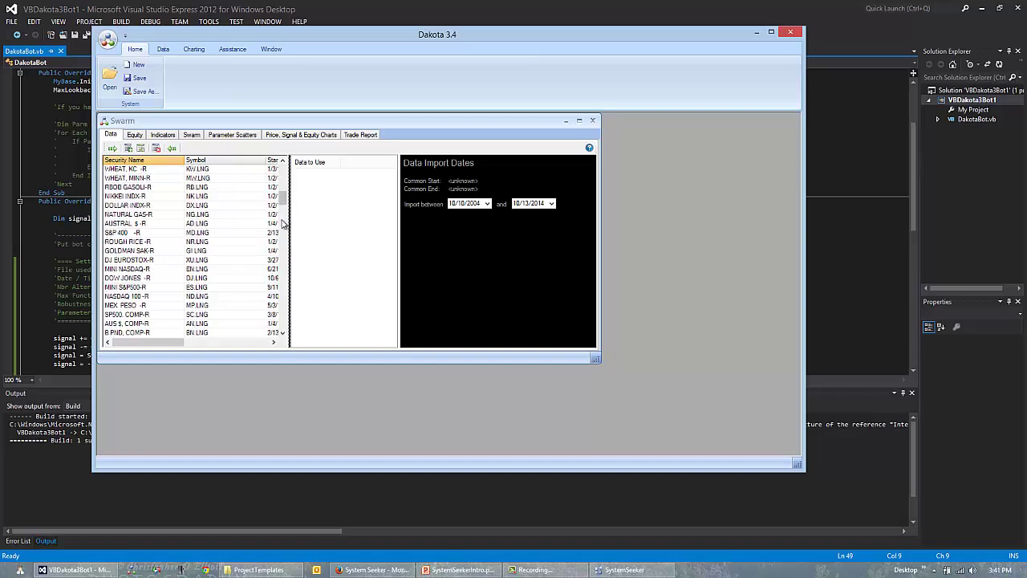
left_click(283, 223)
left_click(283, 223)
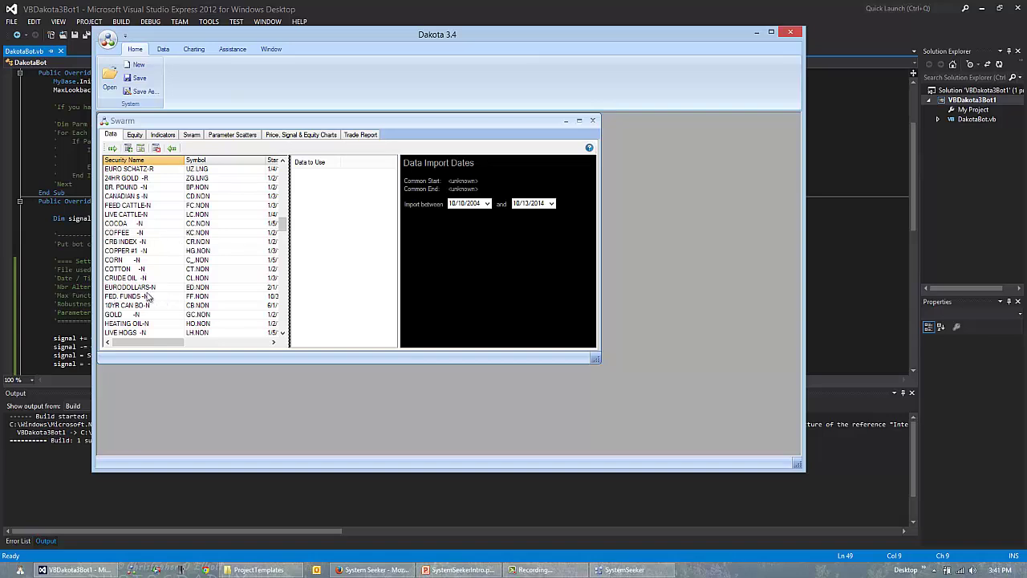
left_click(282, 321)
double_click(122, 242)
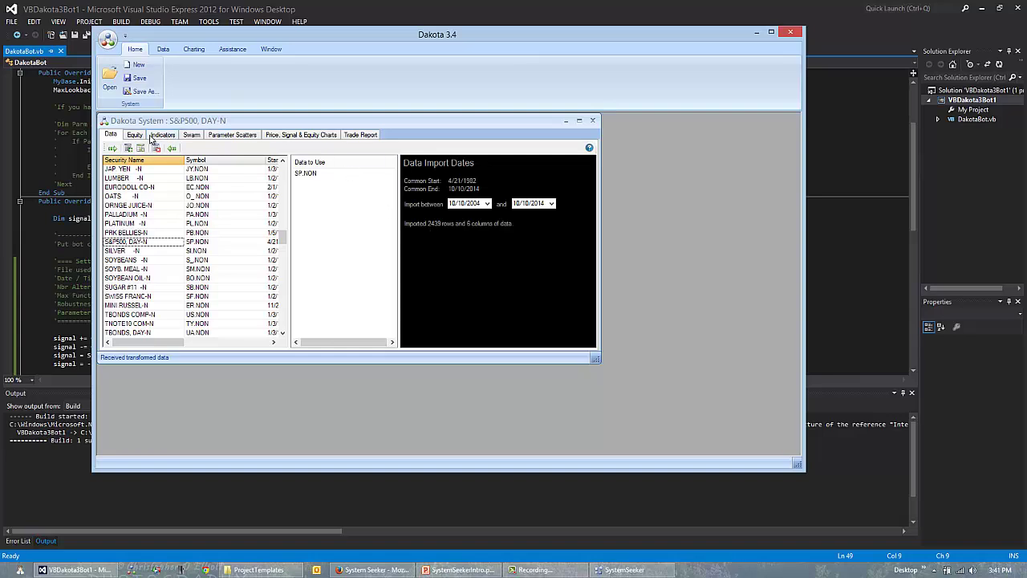
Expand the swarm's settings and set its number of bots to 1.
left_click(191, 135)
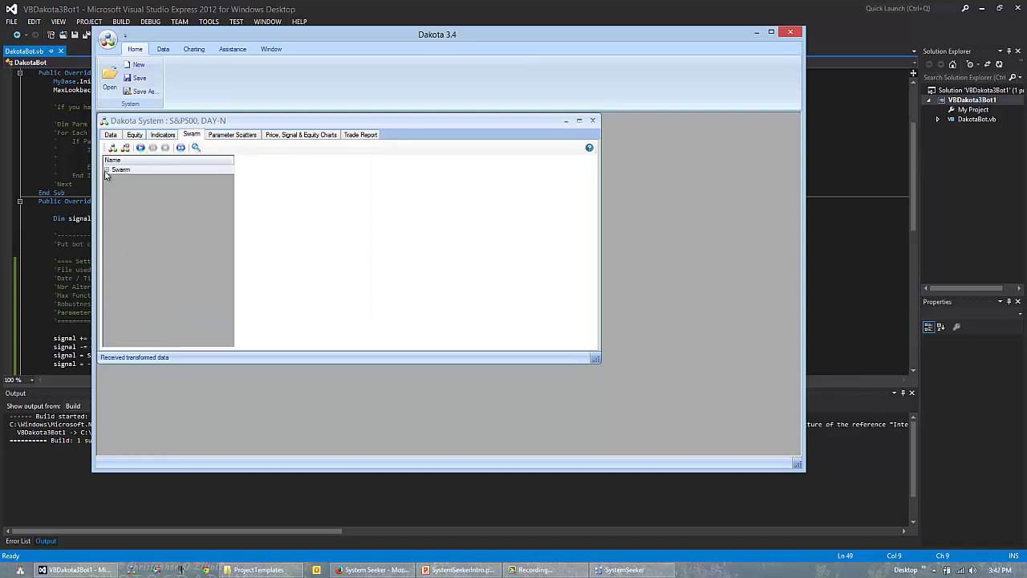
left_click(107, 170)
left_click(300, 167)
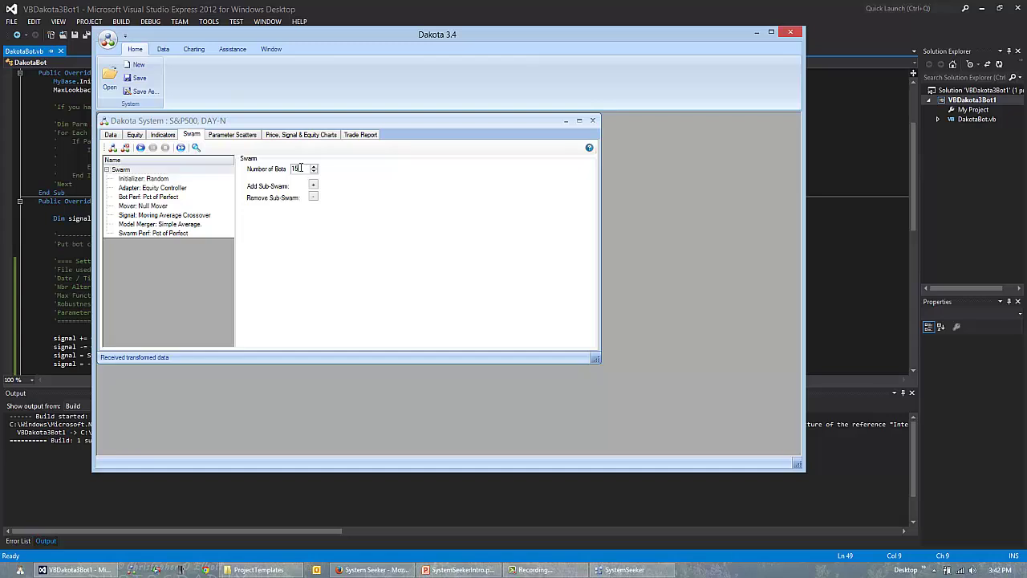
key("BackSpace")
Add VBDakota3Bot1.dll as a custom signal generator and select its "Put Bot Name Here" method as the swarm's signal.
left_click(141, 217)
left_click(280, 213)
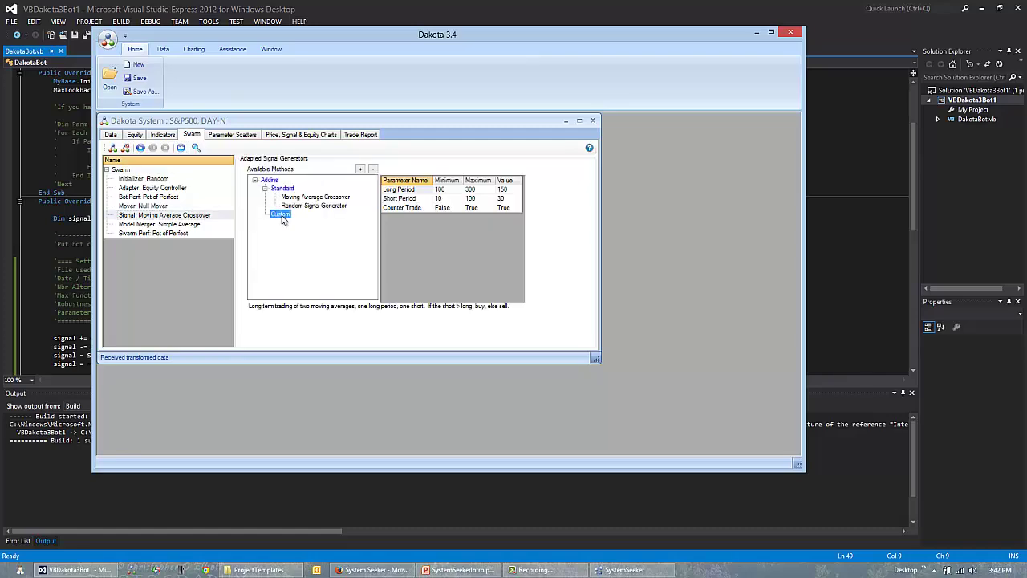
left_click(363, 172)
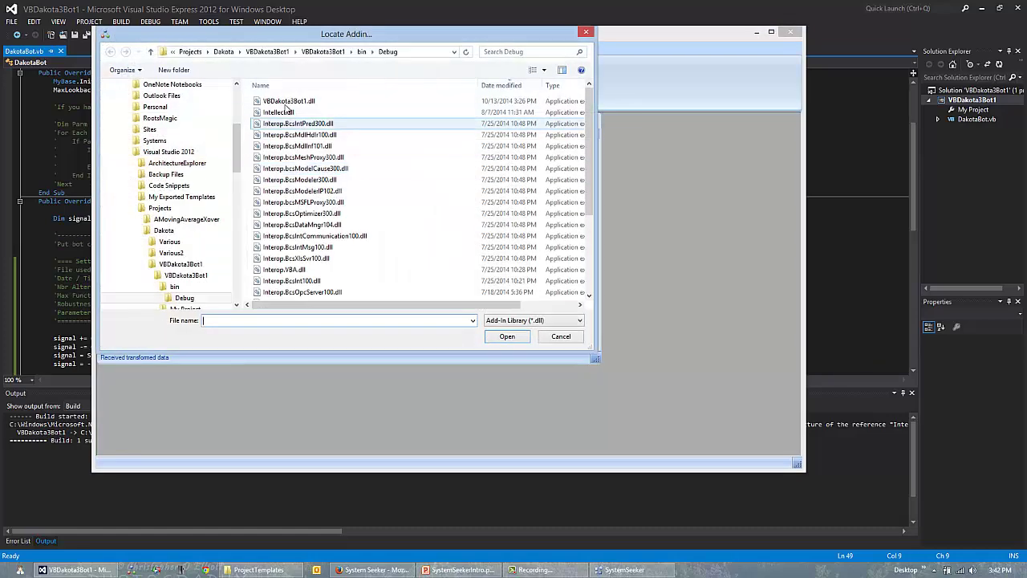
left_click(284, 103)
double_click(284, 104)
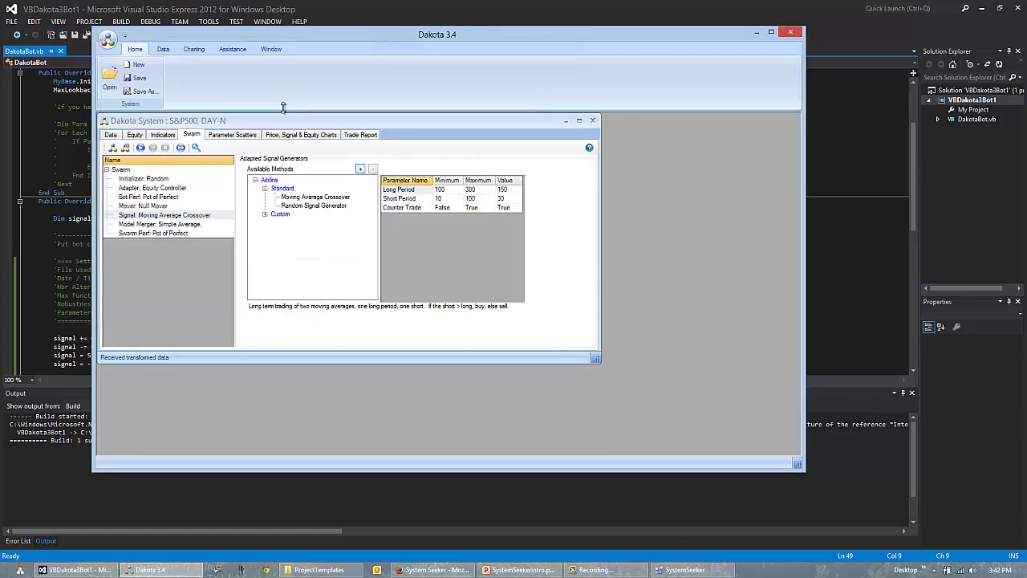
left_click(302, 222)
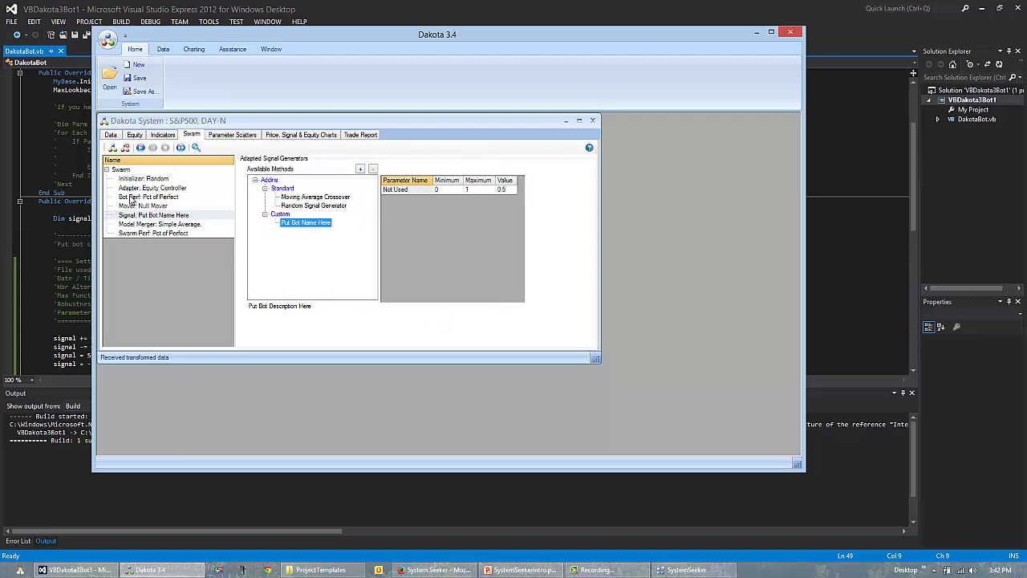
Examine the Name assignment in the bot's source code in Visual Studio, where the bot's display name is defined.
left_click(64, 143)
scroll(115, 139, "up", 3)
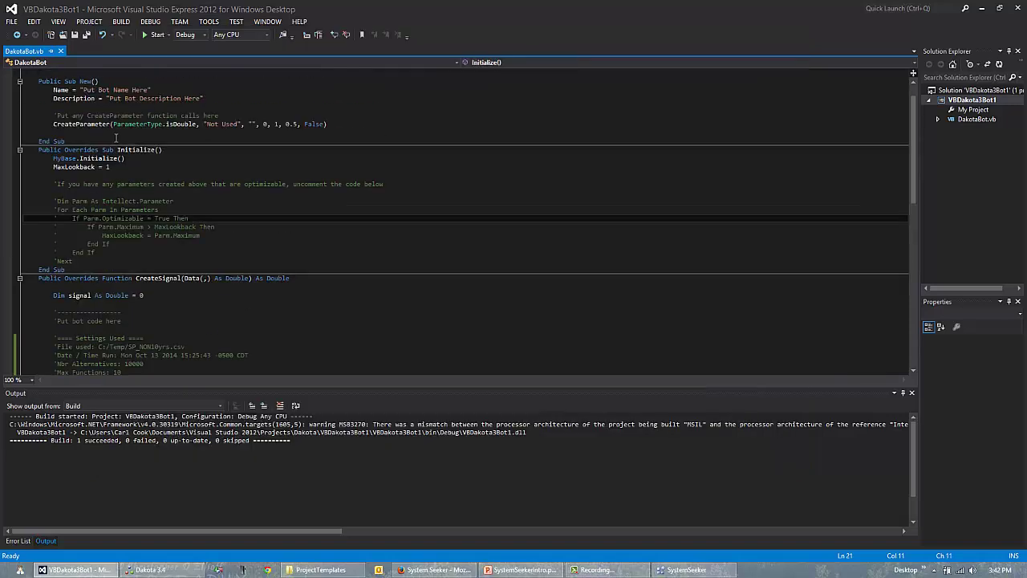
left_click_drag(85, 90, 148, 90)
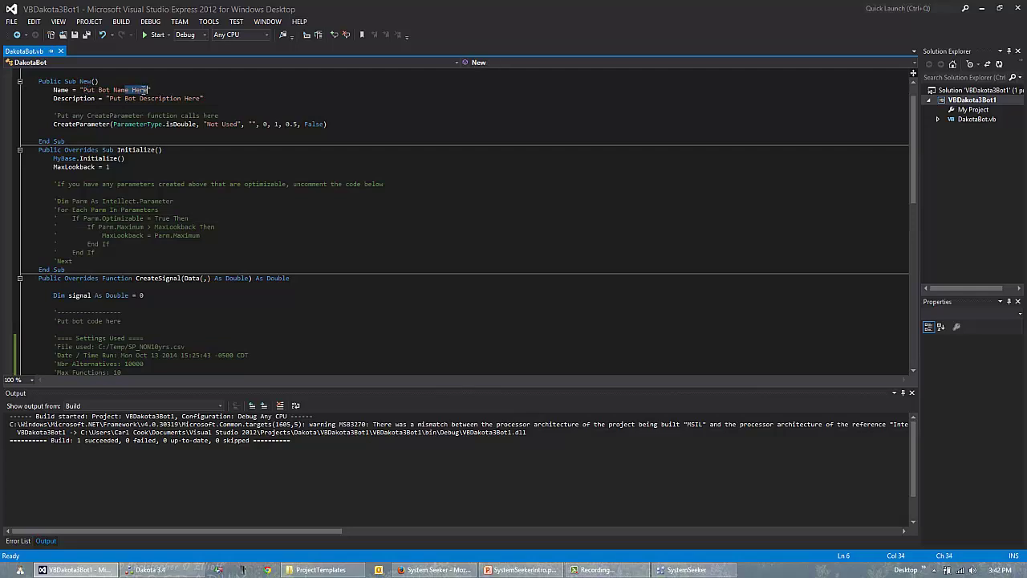
left_click(143, 89)
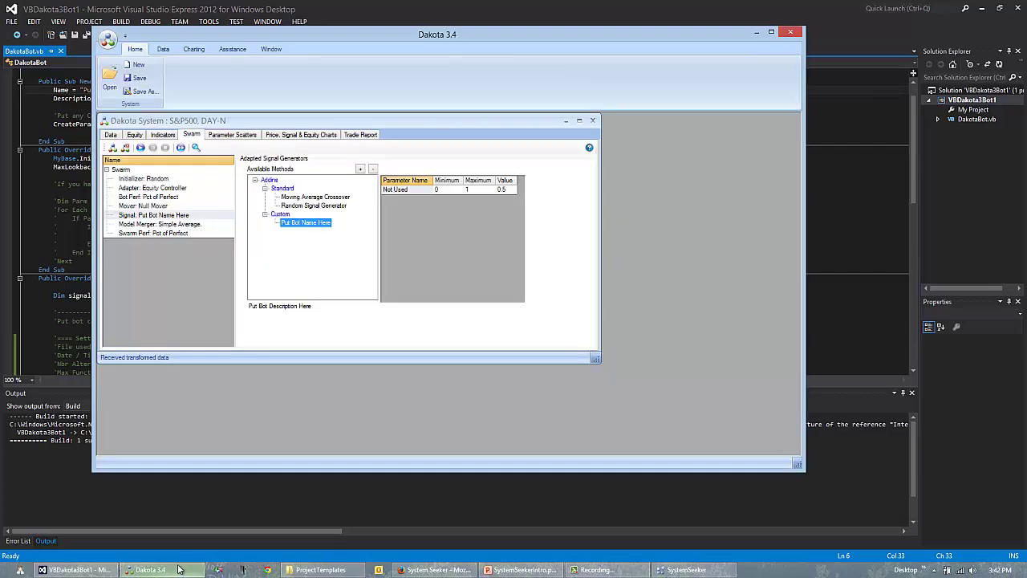
Return to Dakota 3.4, run the swarm on the S&P500 data and display the price, signal and equity charts.
left_click(147, 570)
left_click(143, 147)
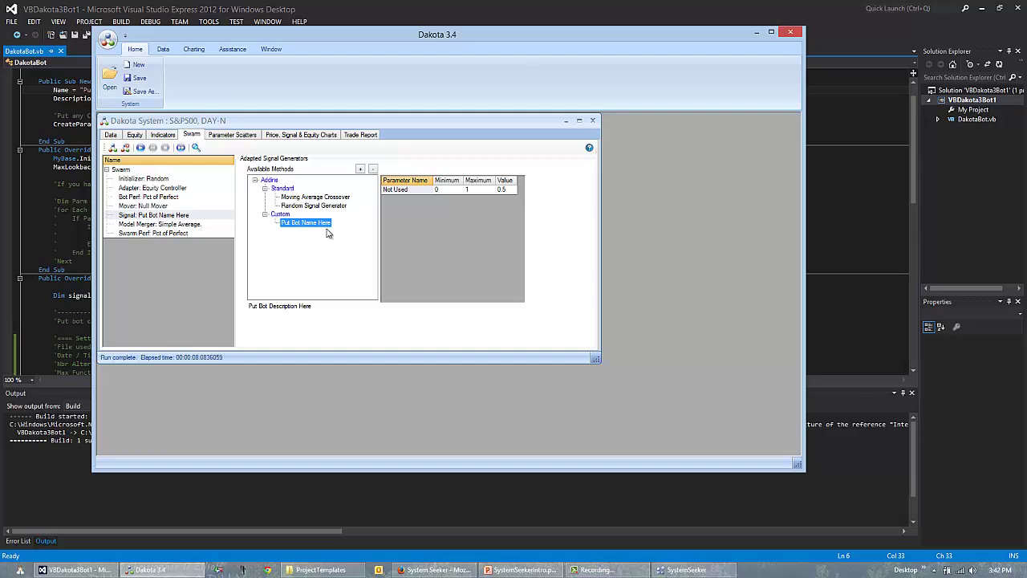
left_click(308, 137)
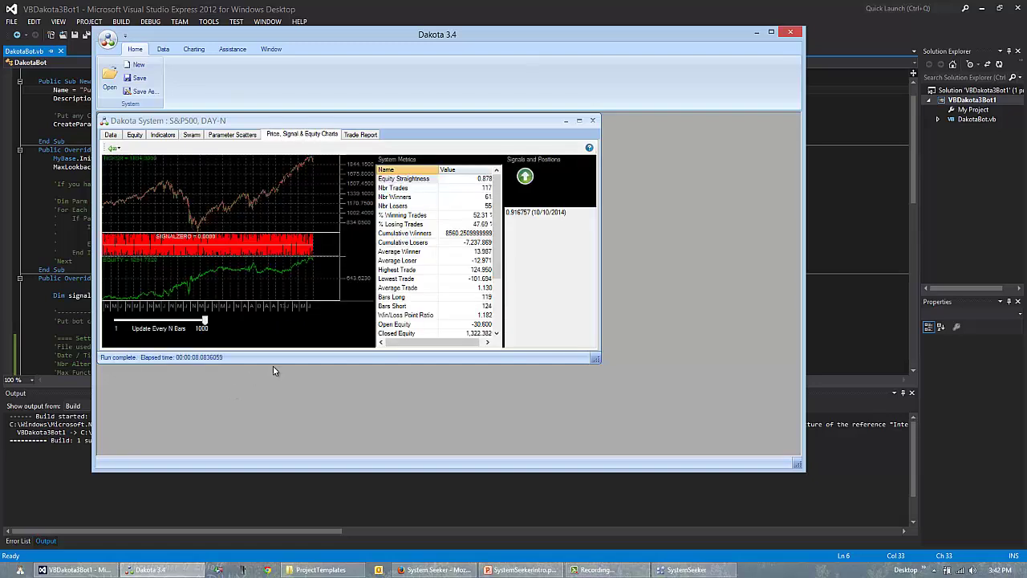